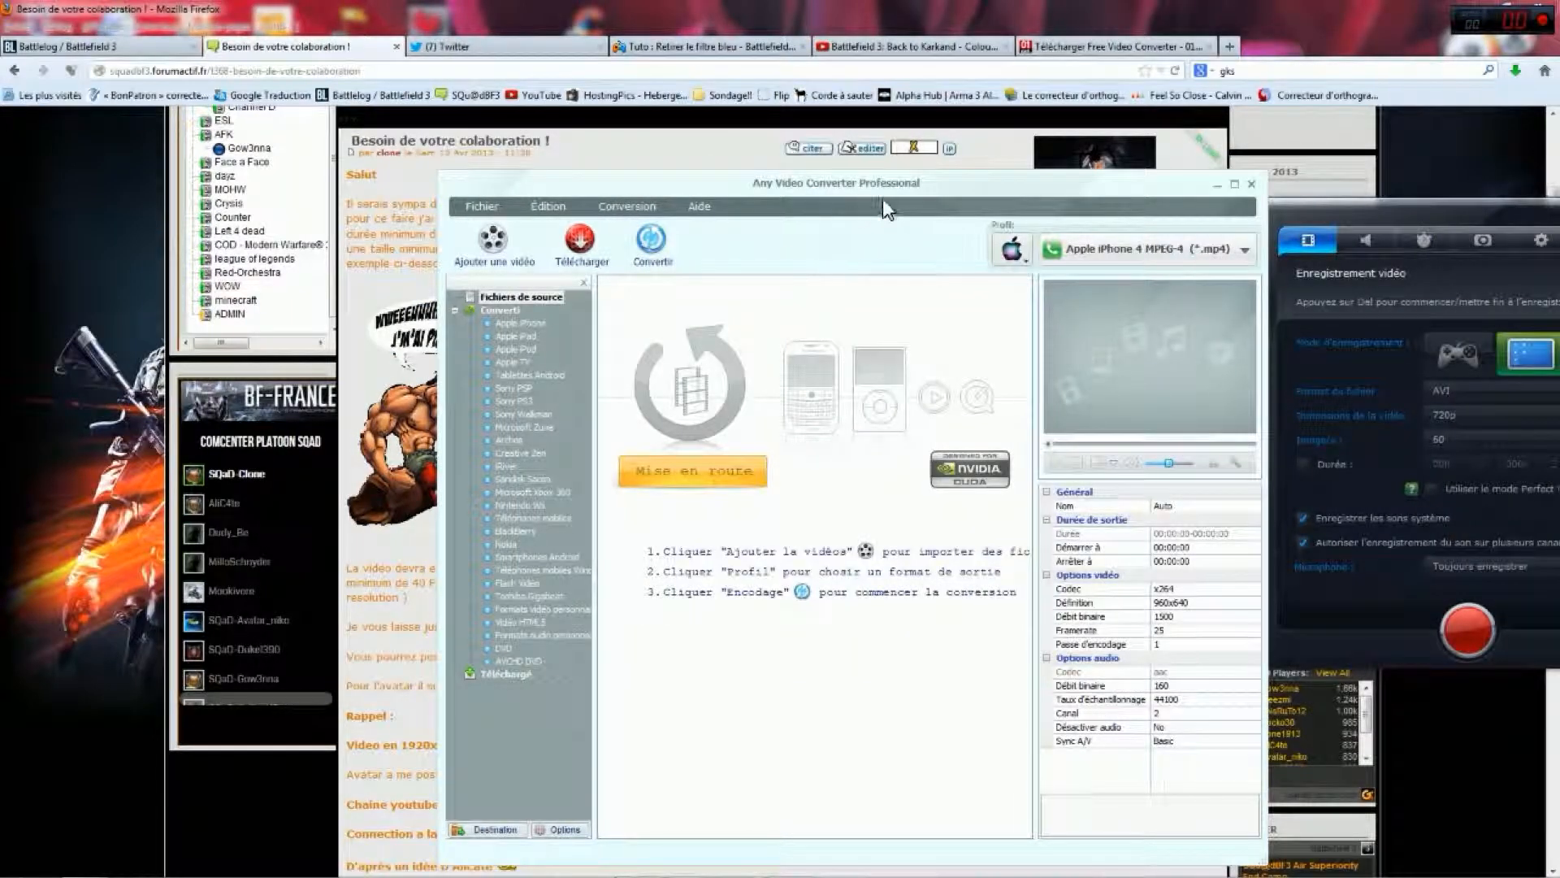
- Choose the video files profile category and select MP4 (*.mp4) from the custom video formats as the output profile
drag(929, 184, 902, 169)
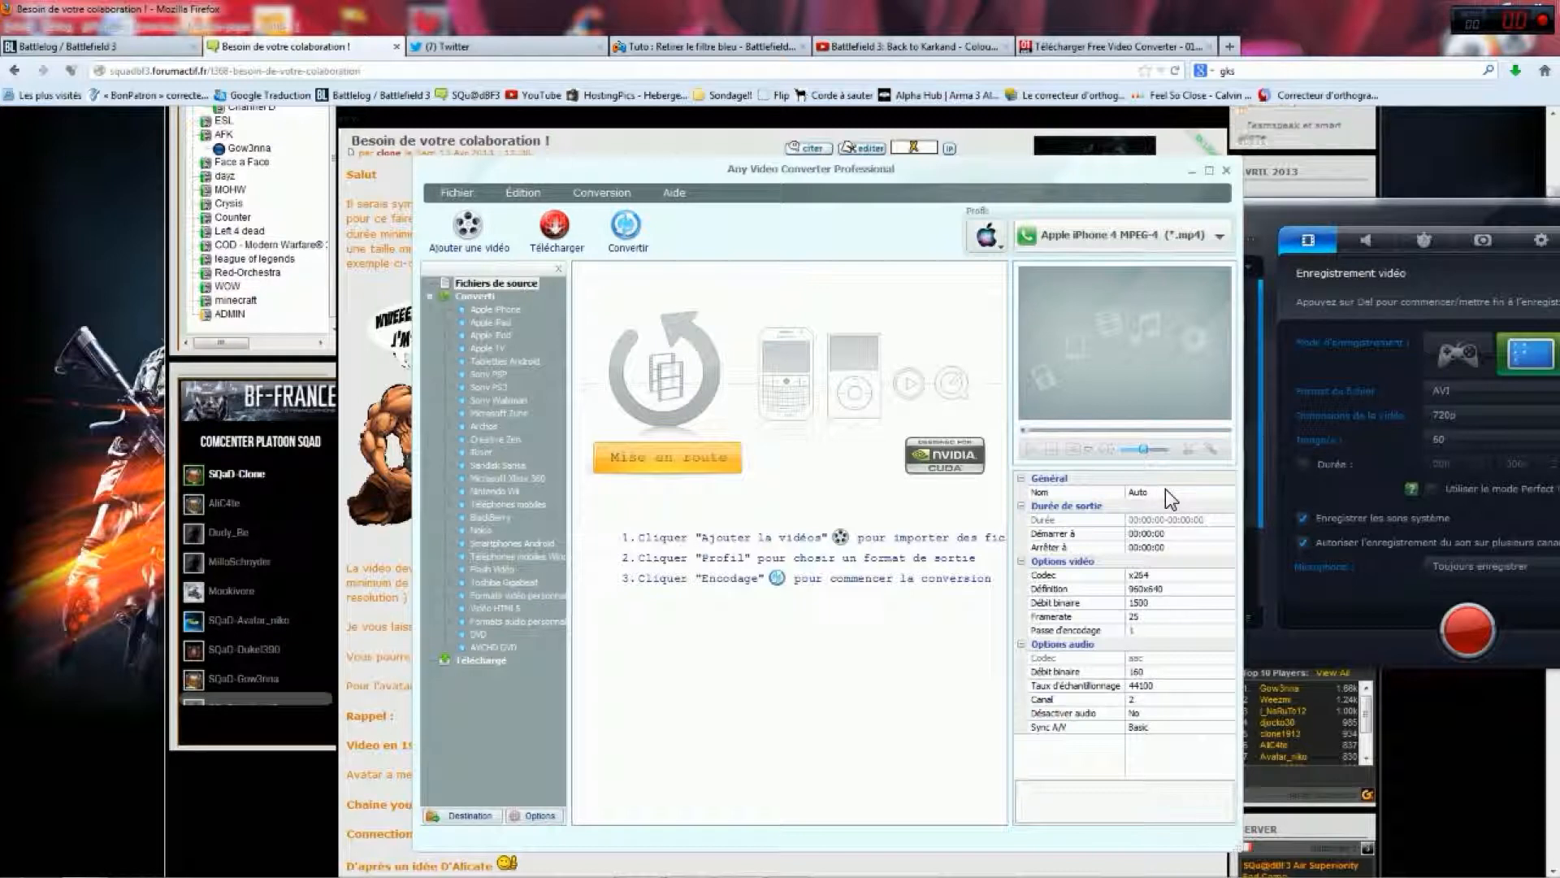
click(999, 243)
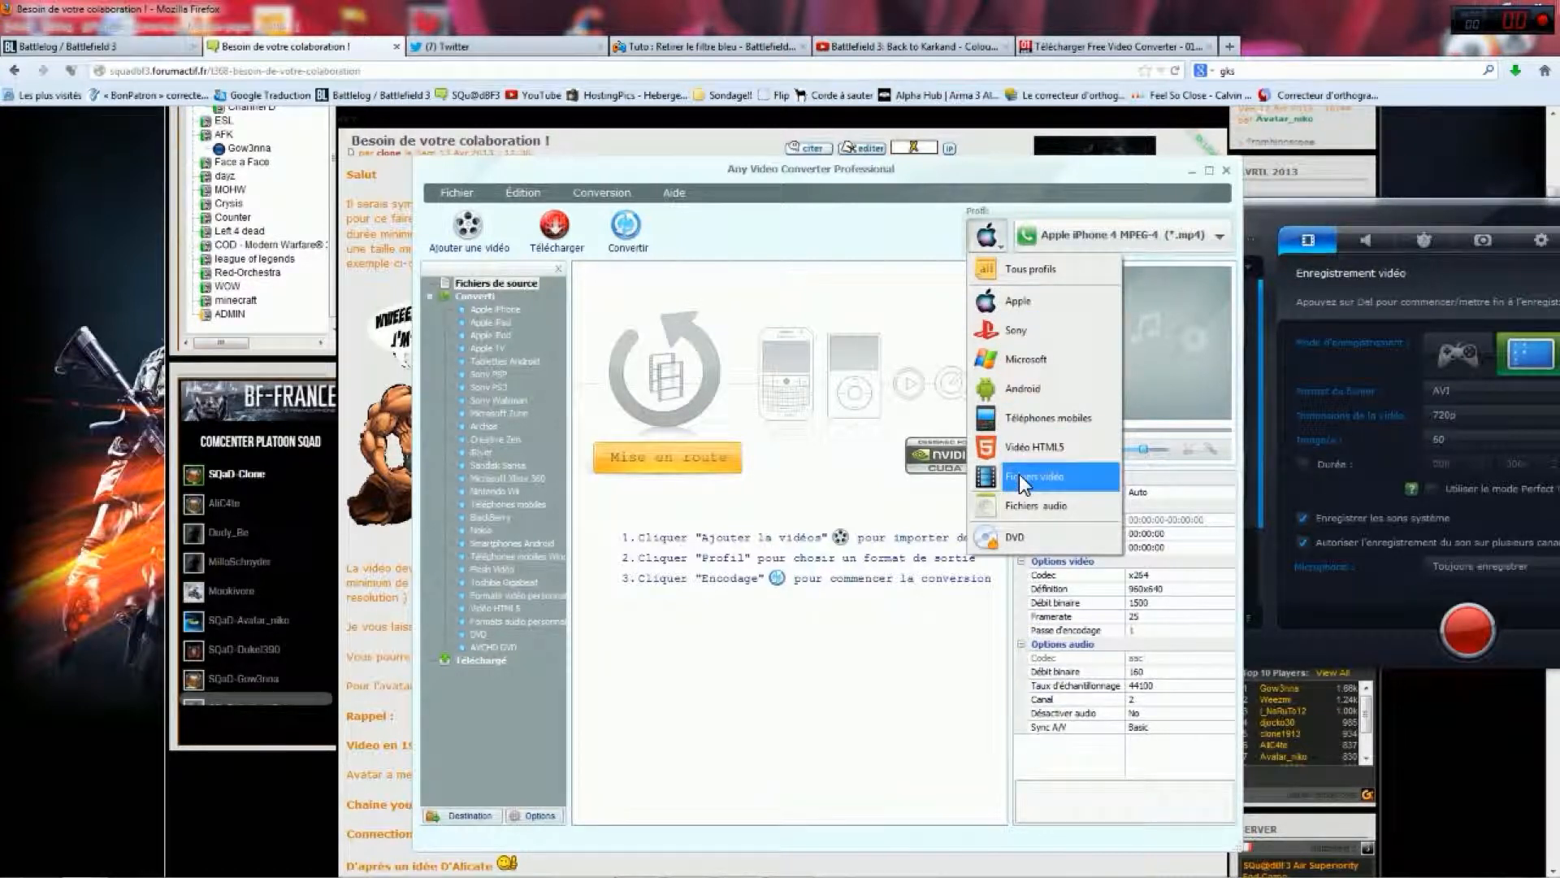
click(1019, 475)
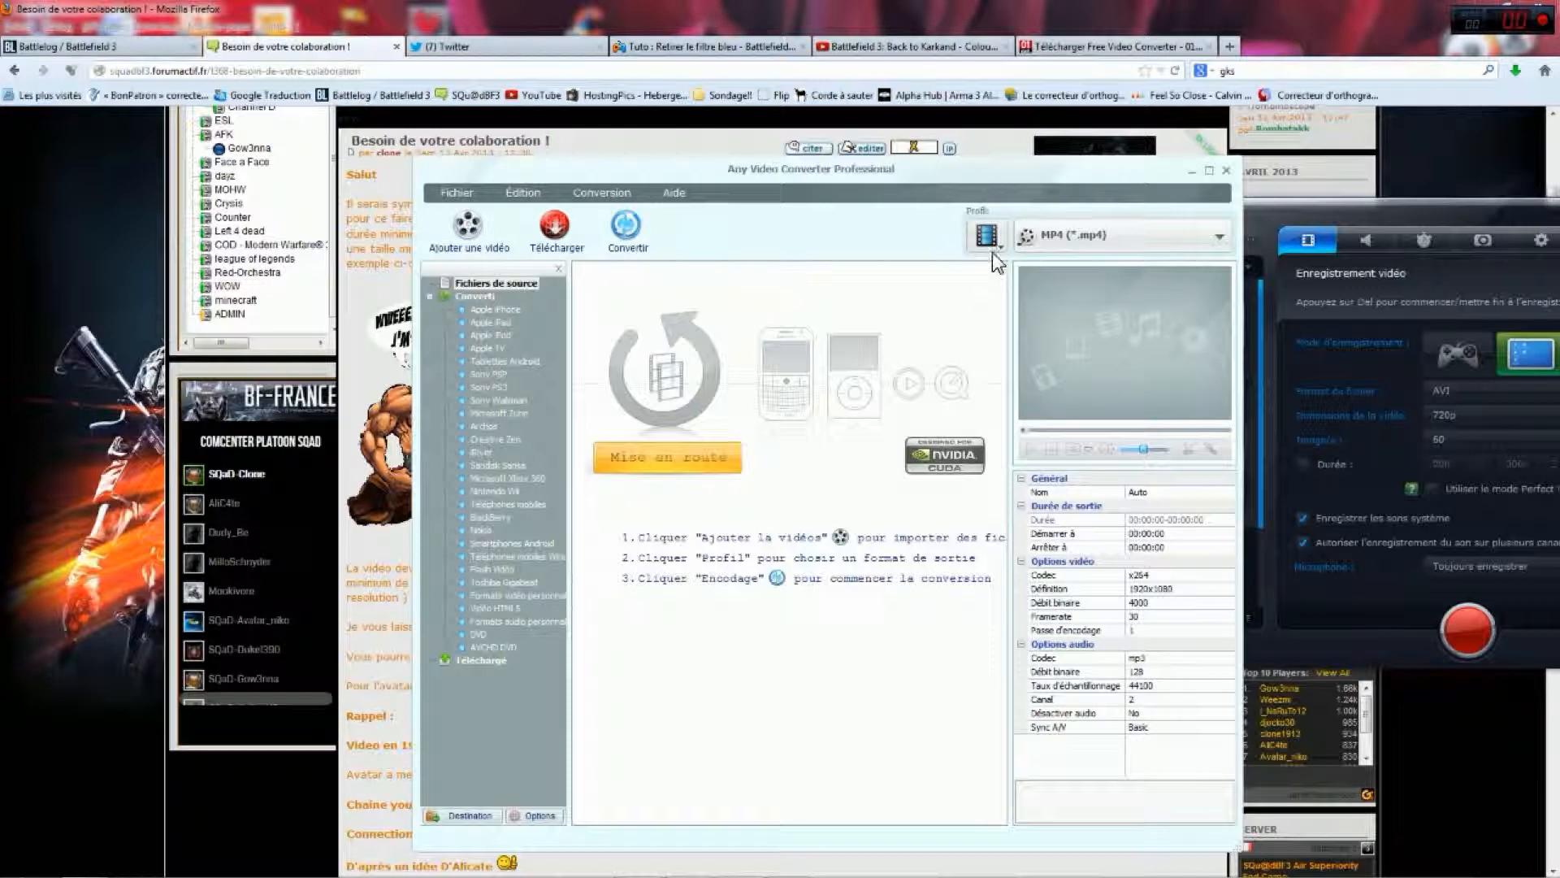
click(1210, 237)
drag(1225, 286, 1226, 519)
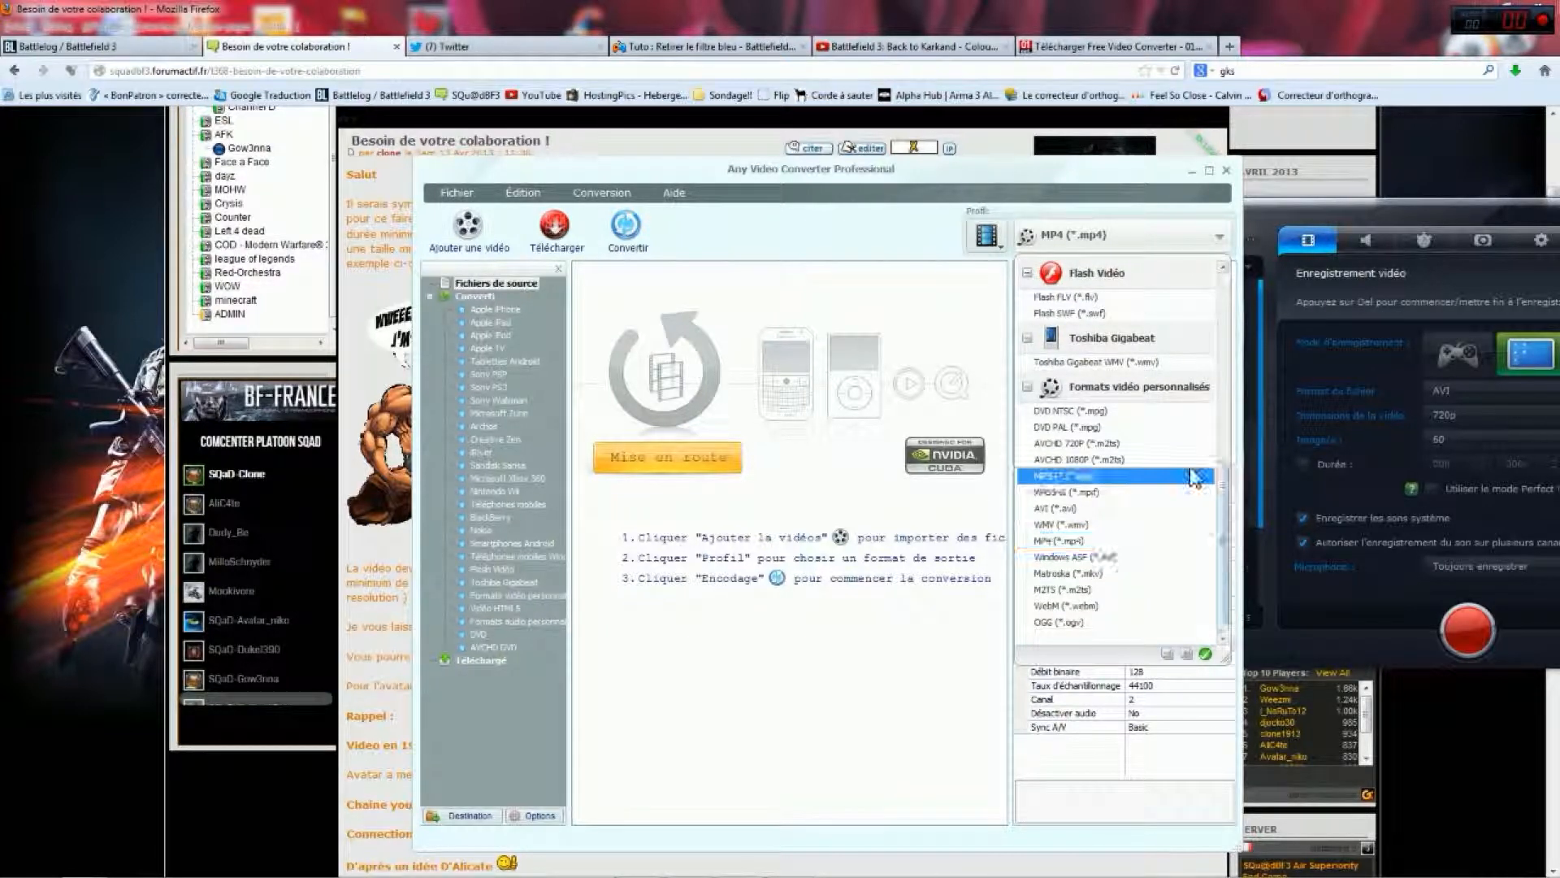
click(1093, 543)
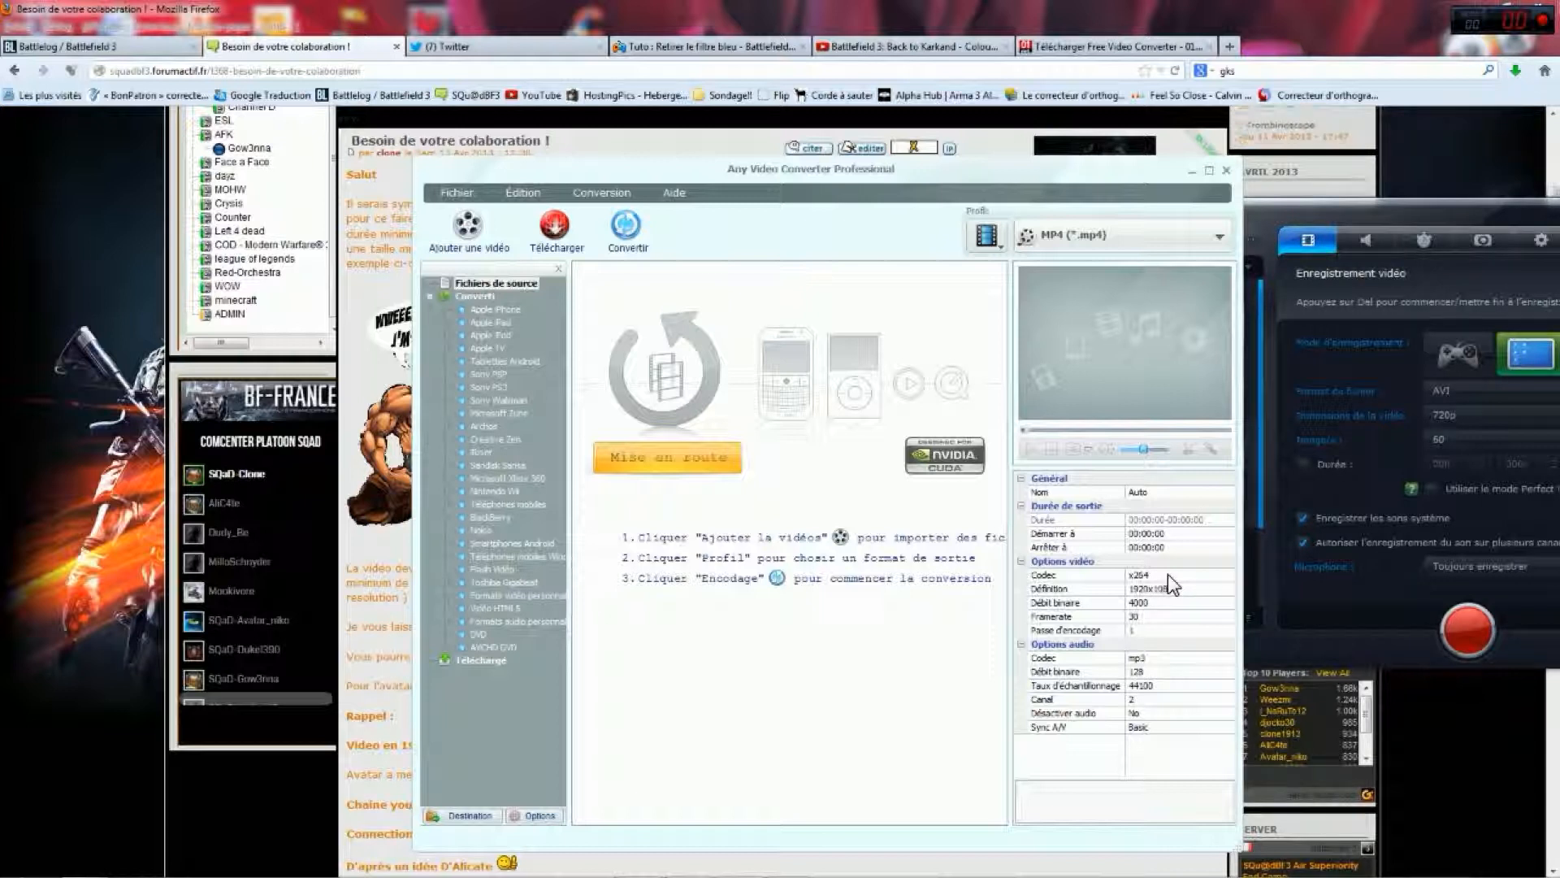
- Set the video codec to x264 and the output definition to 1920x1080
click(1195, 576)
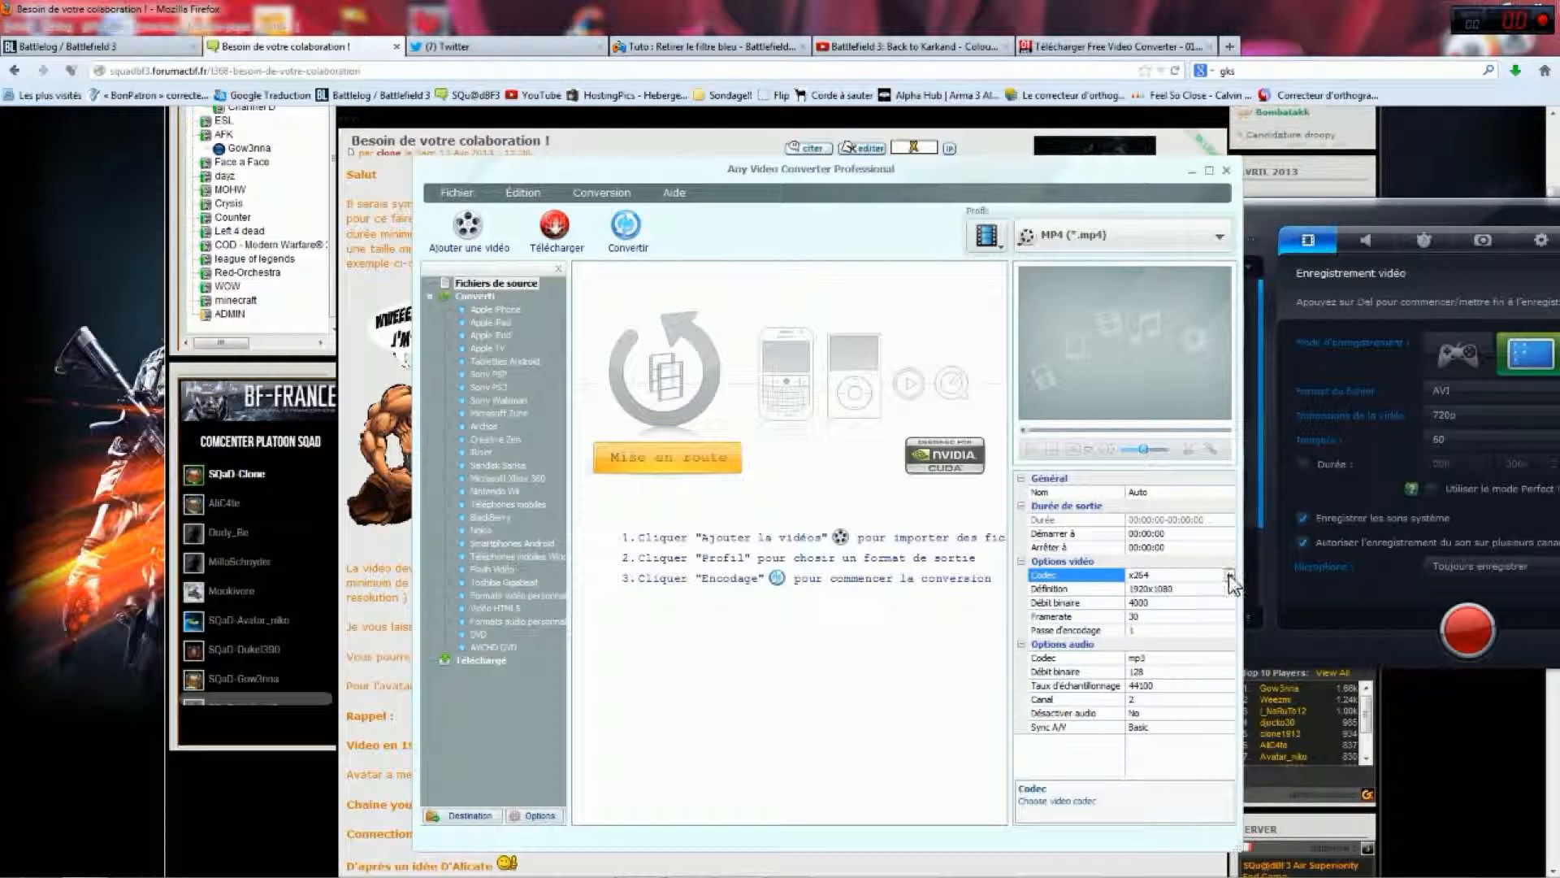
click(1230, 575)
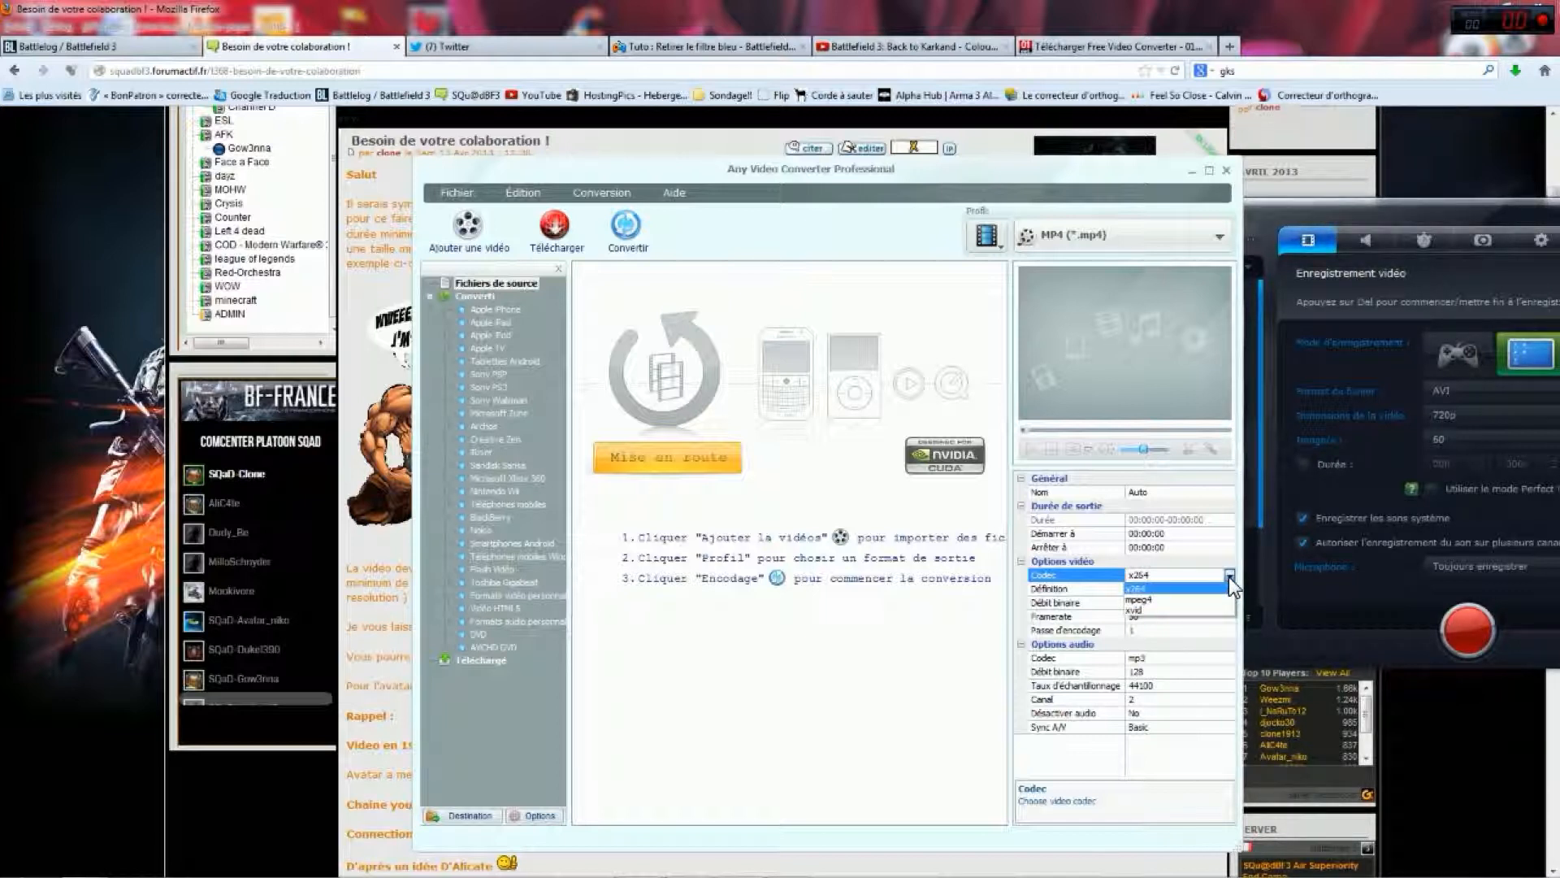
click(1229, 575)
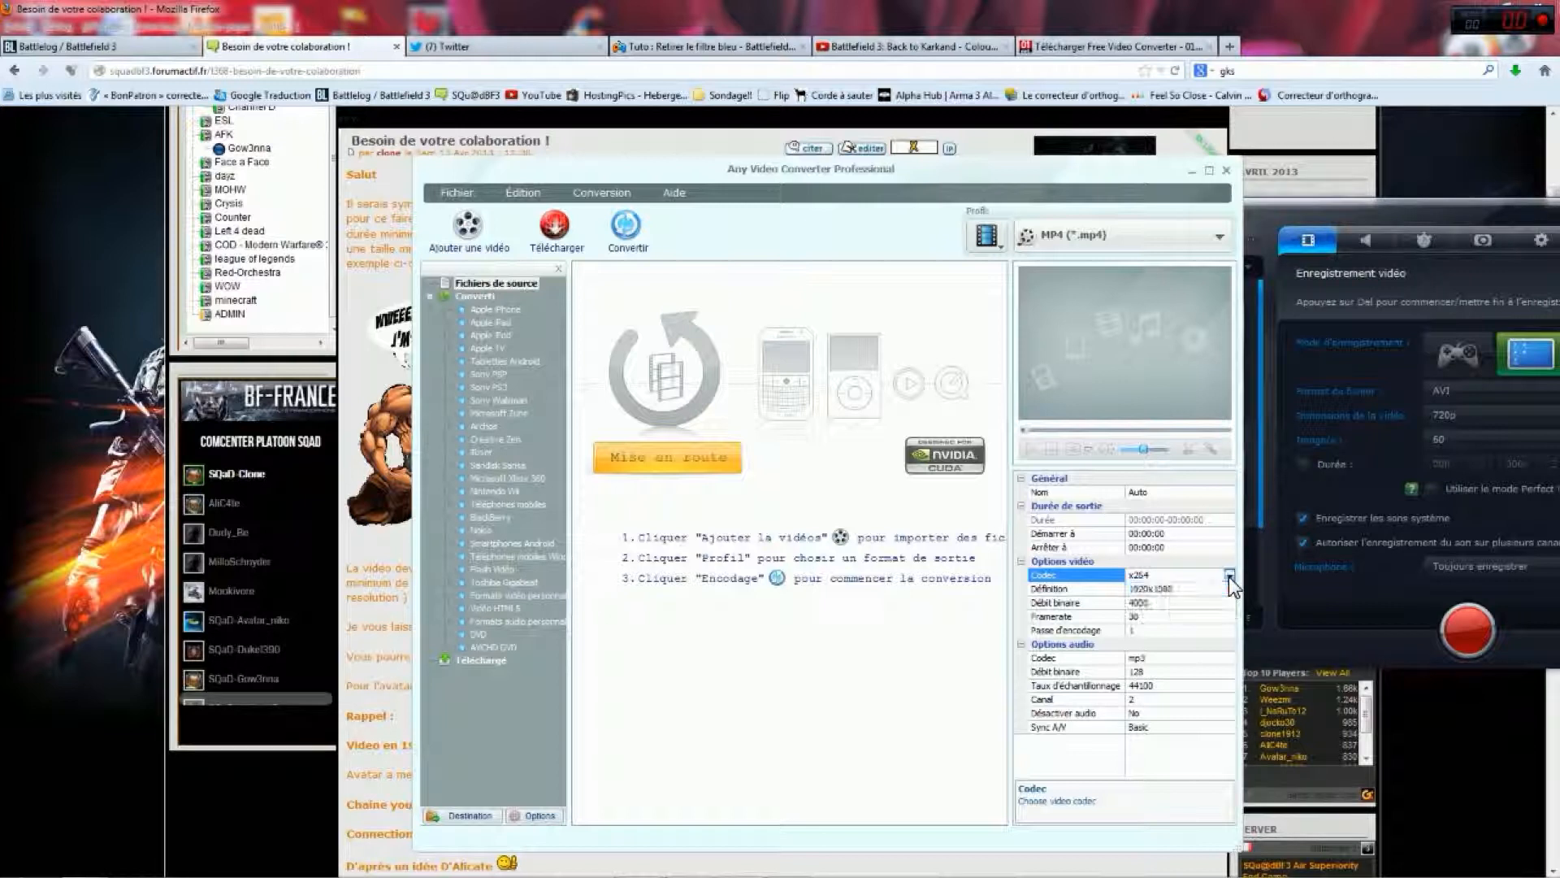
click(1230, 575)
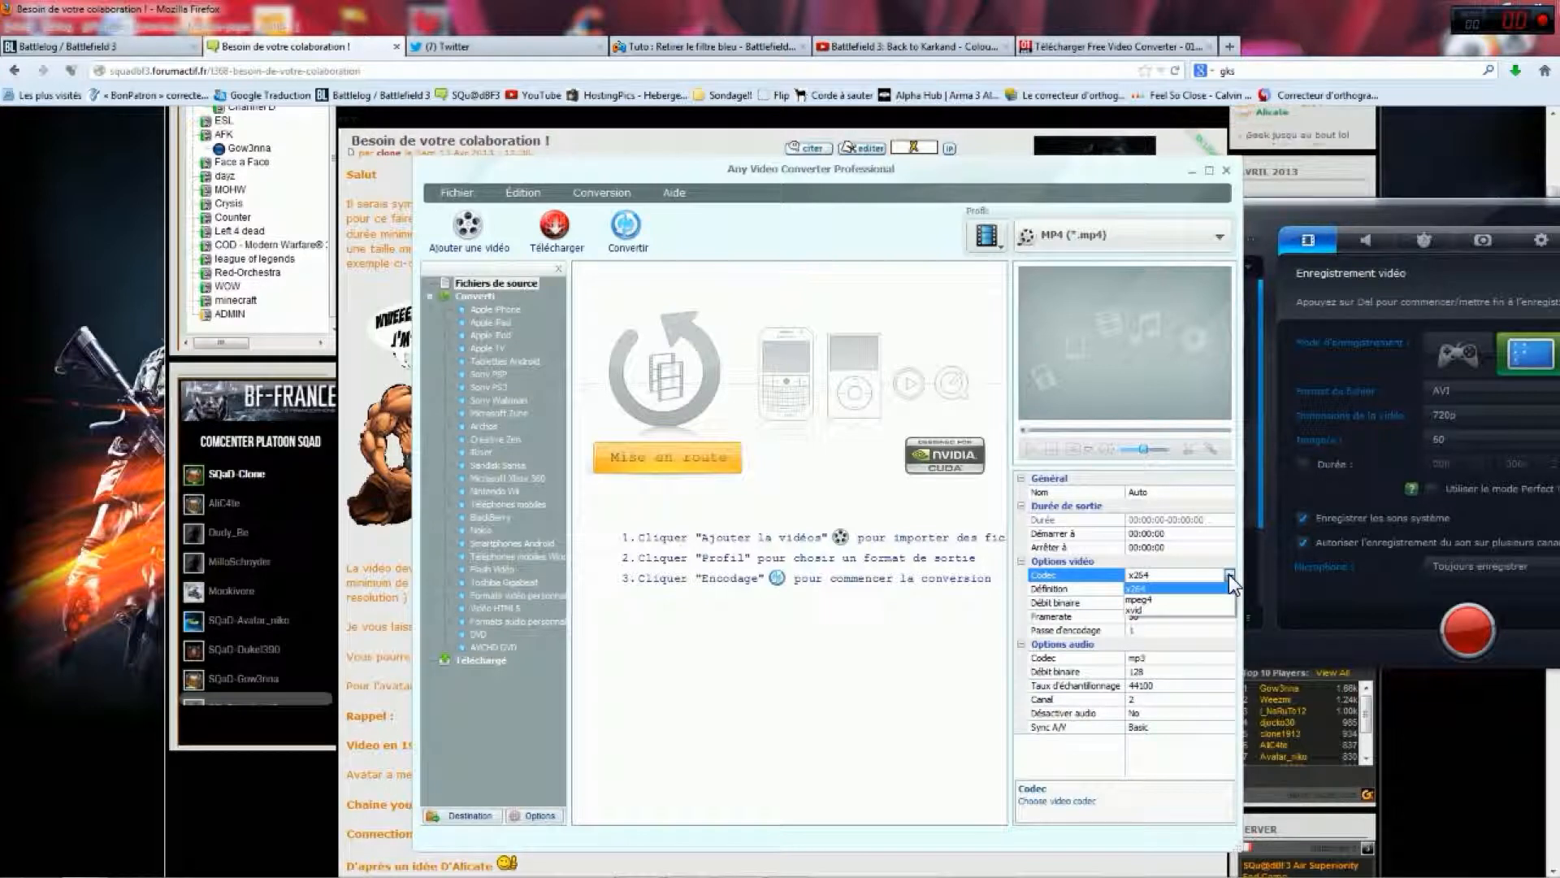
click(1228, 573)
click(1229, 573)
click(1229, 573)
click(1228, 574)
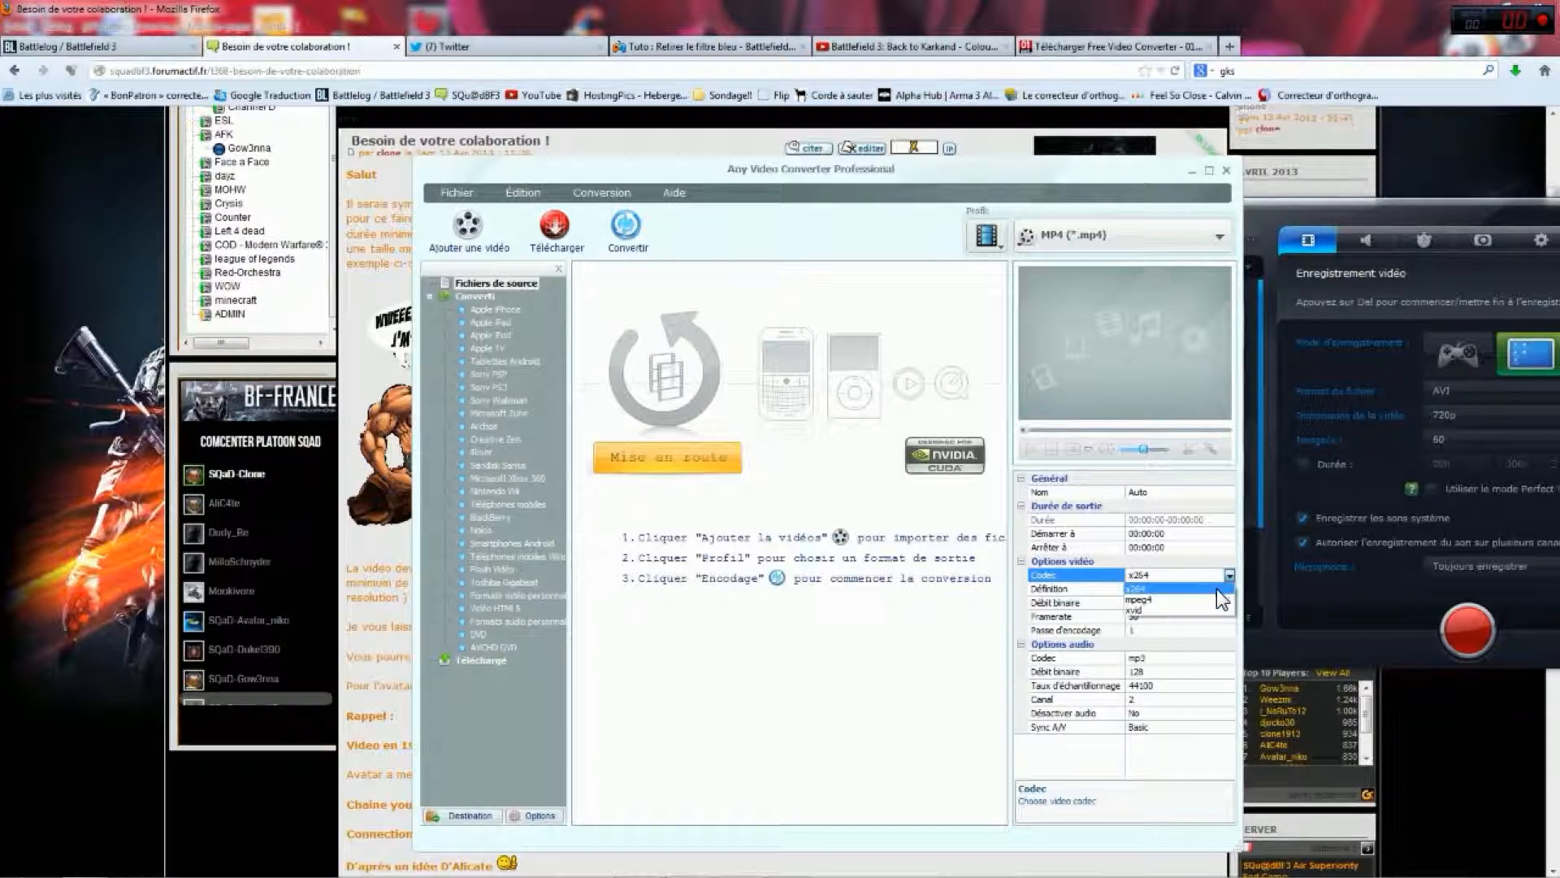
click(1217, 589)
click(1228, 588)
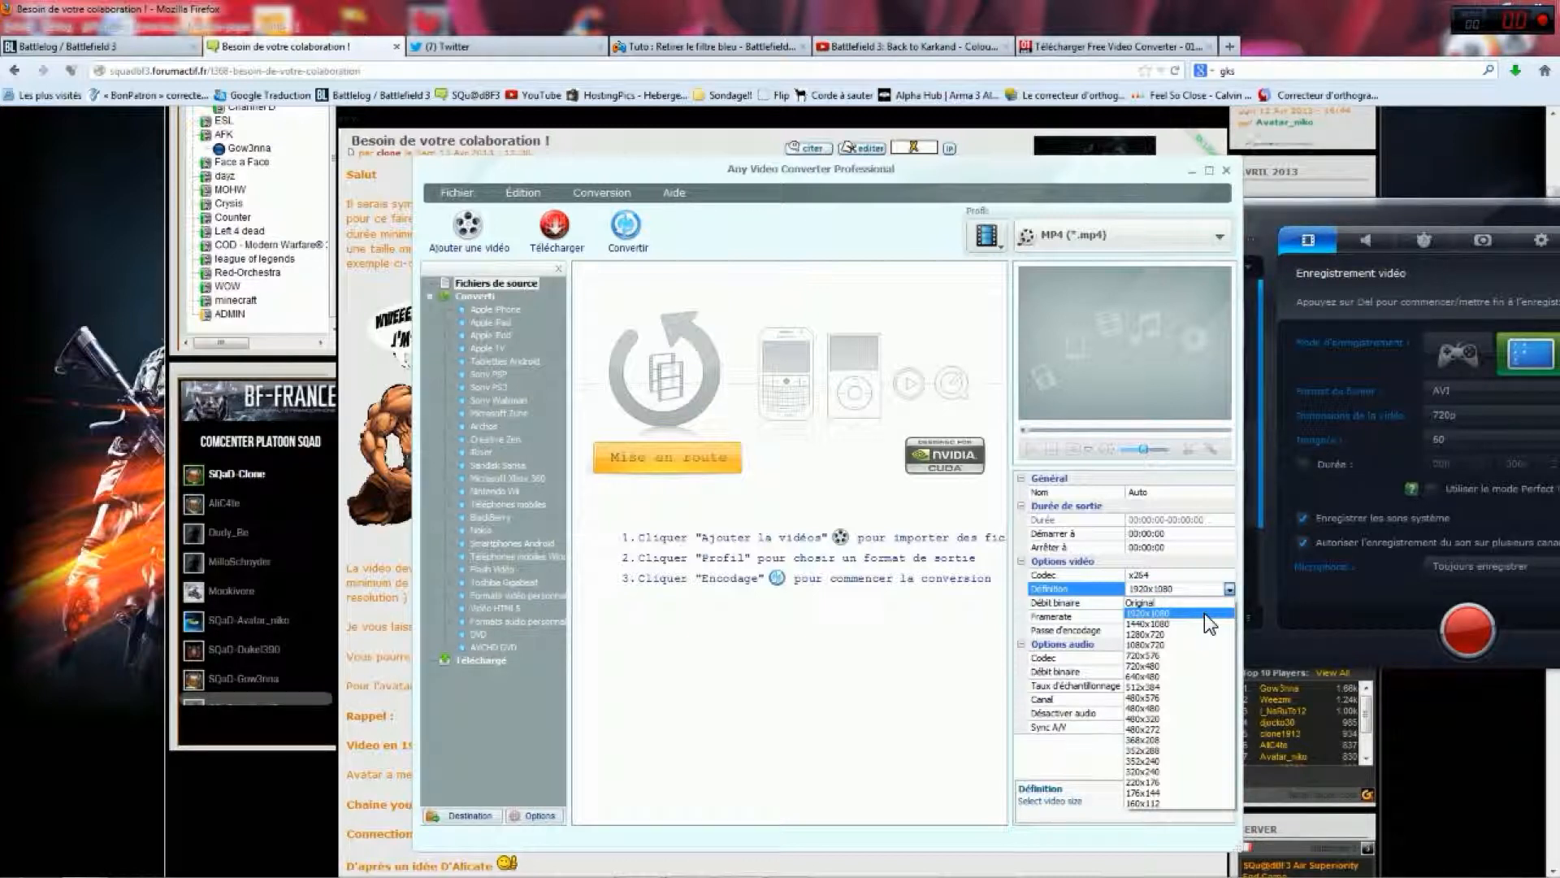
click(1204, 612)
- Set the video bitrate to 4000 and the framerate to 30
click(1205, 602)
click(1230, 602)
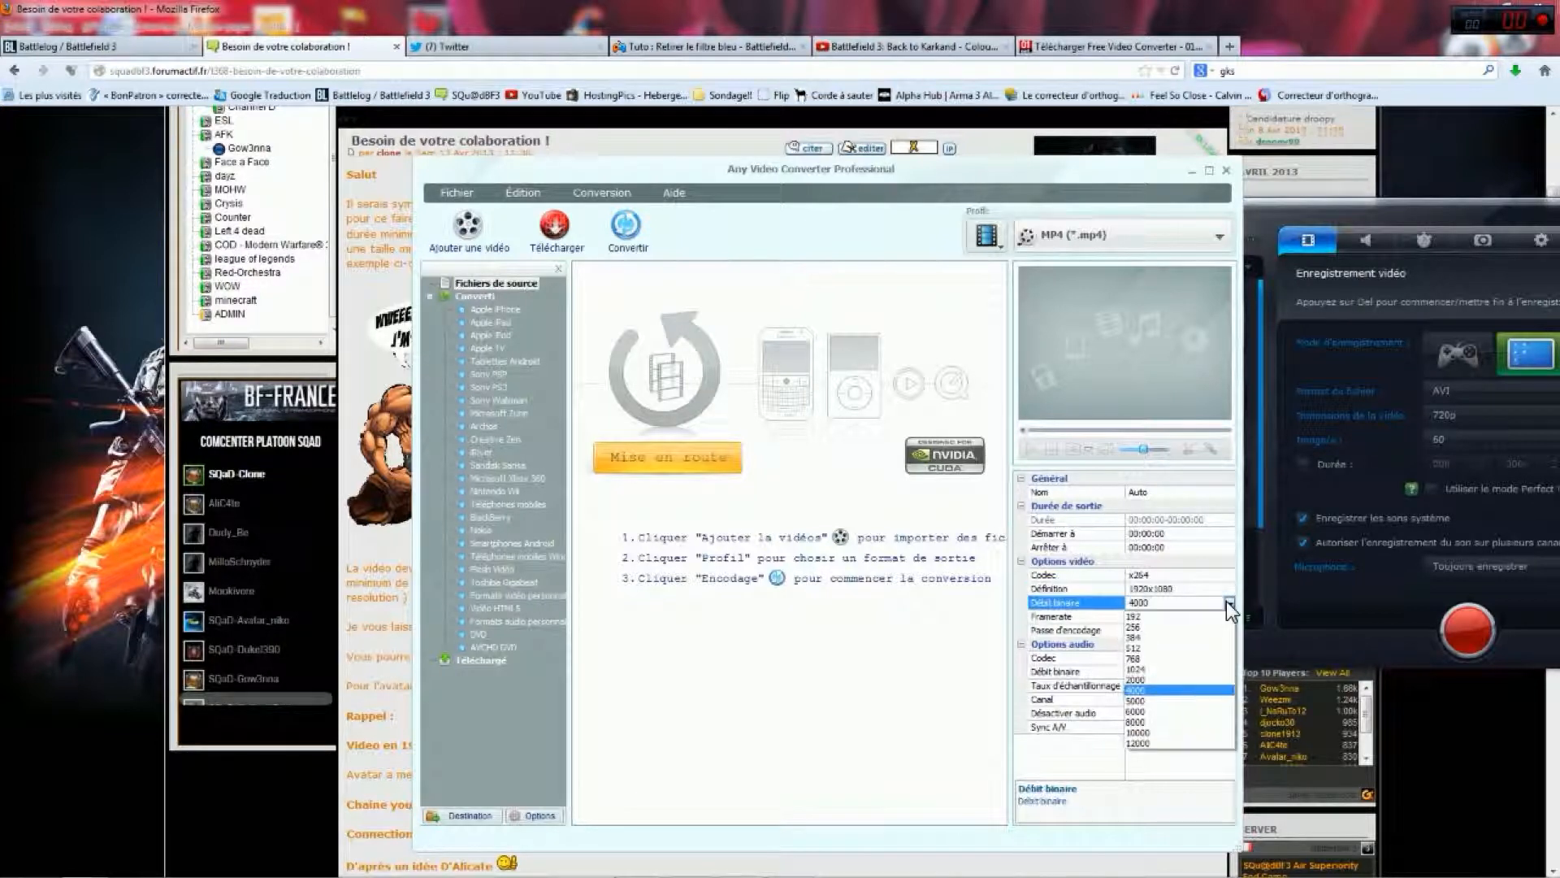
click(1192, 690)
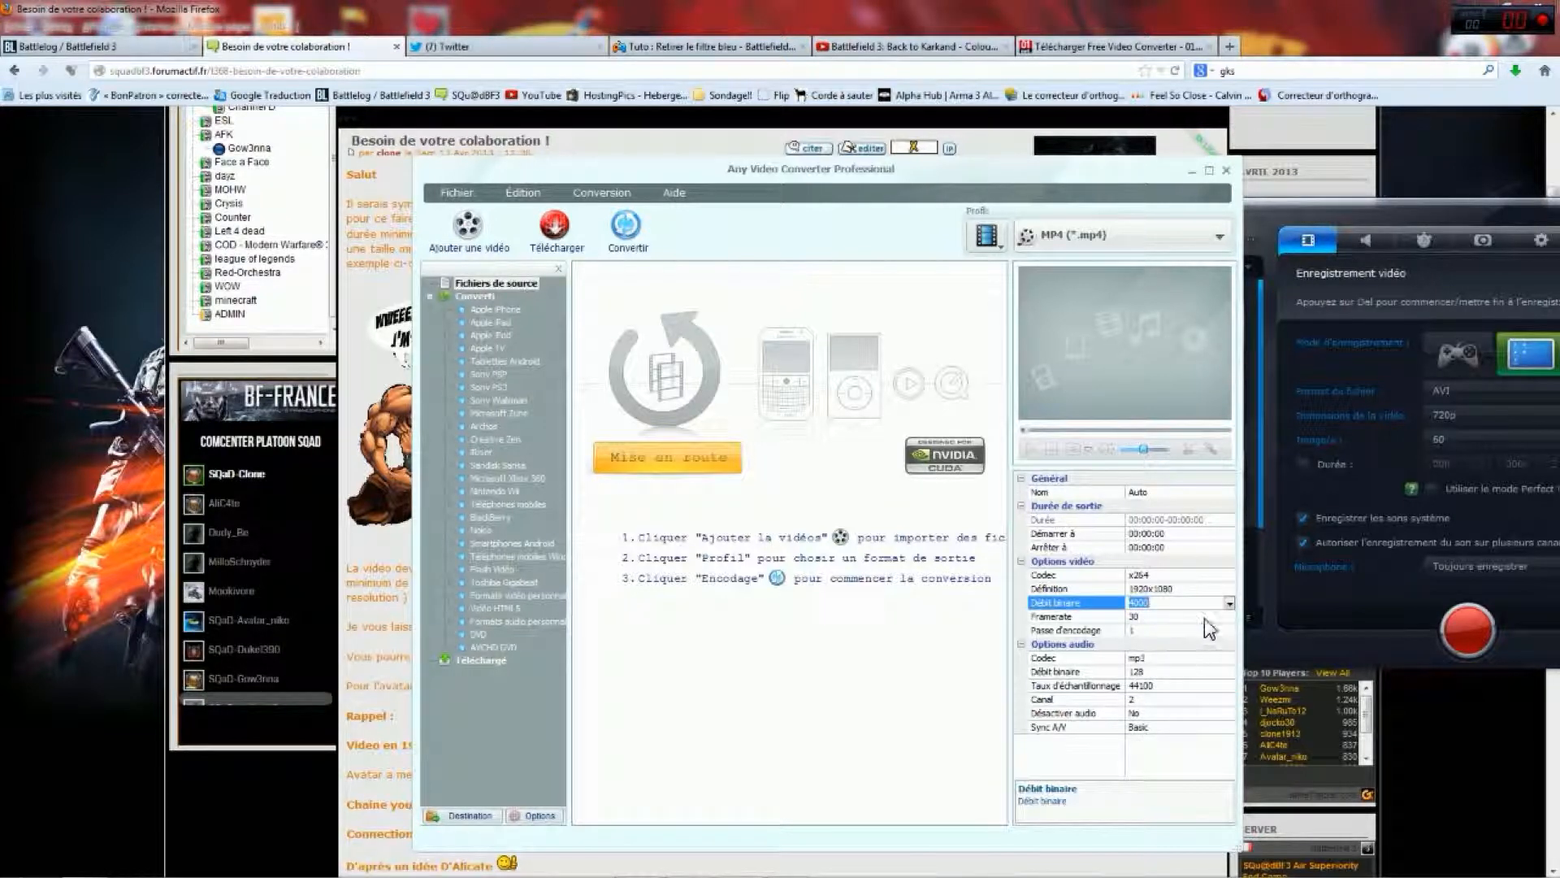
click(1229, 616)
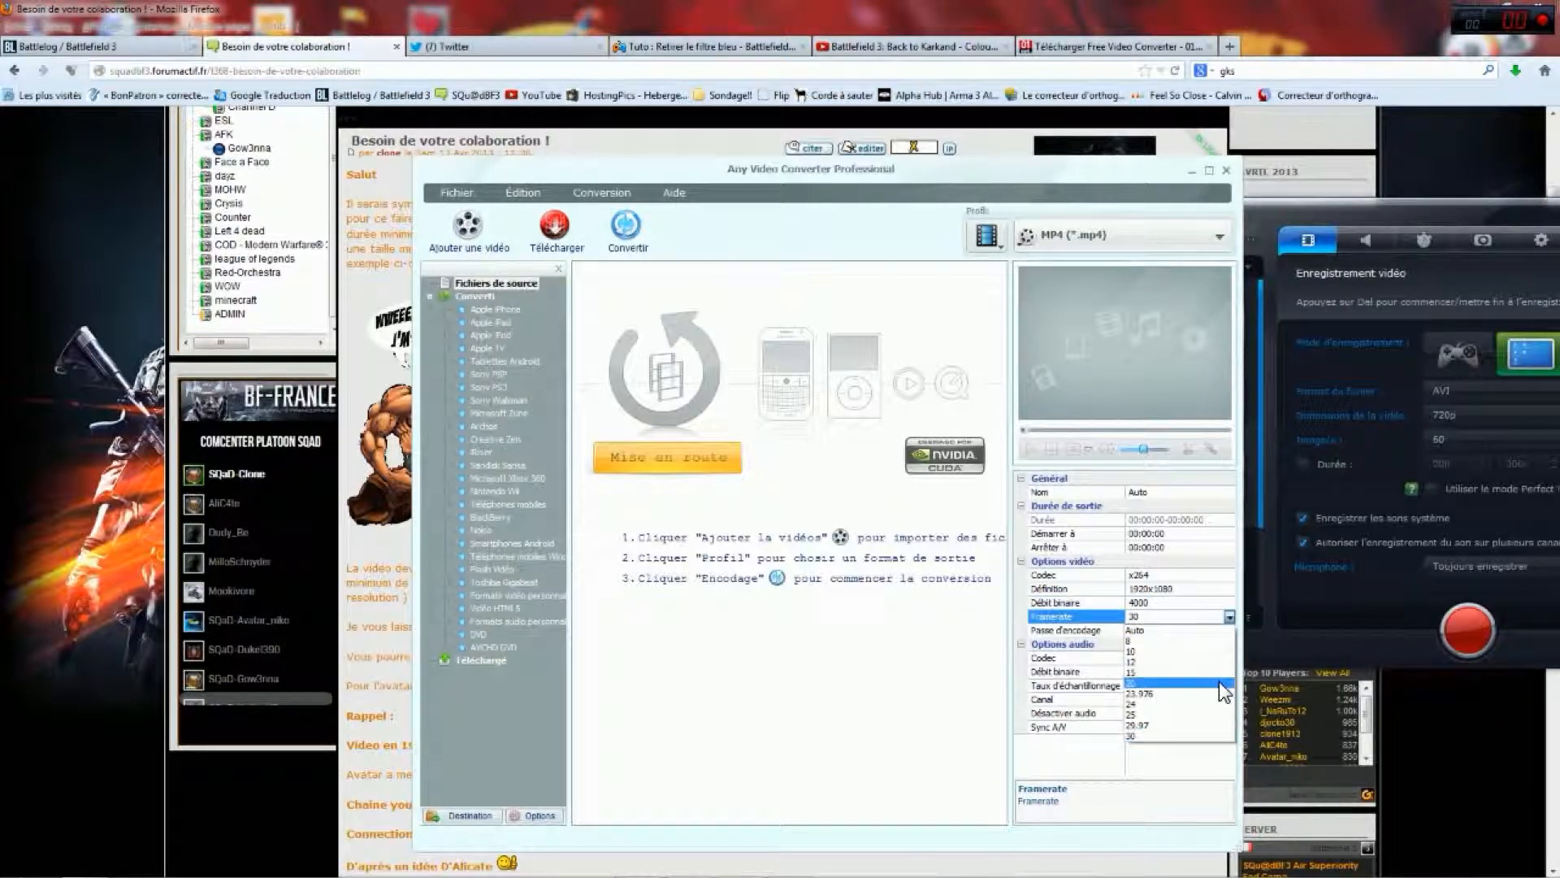
click(1209, 733)
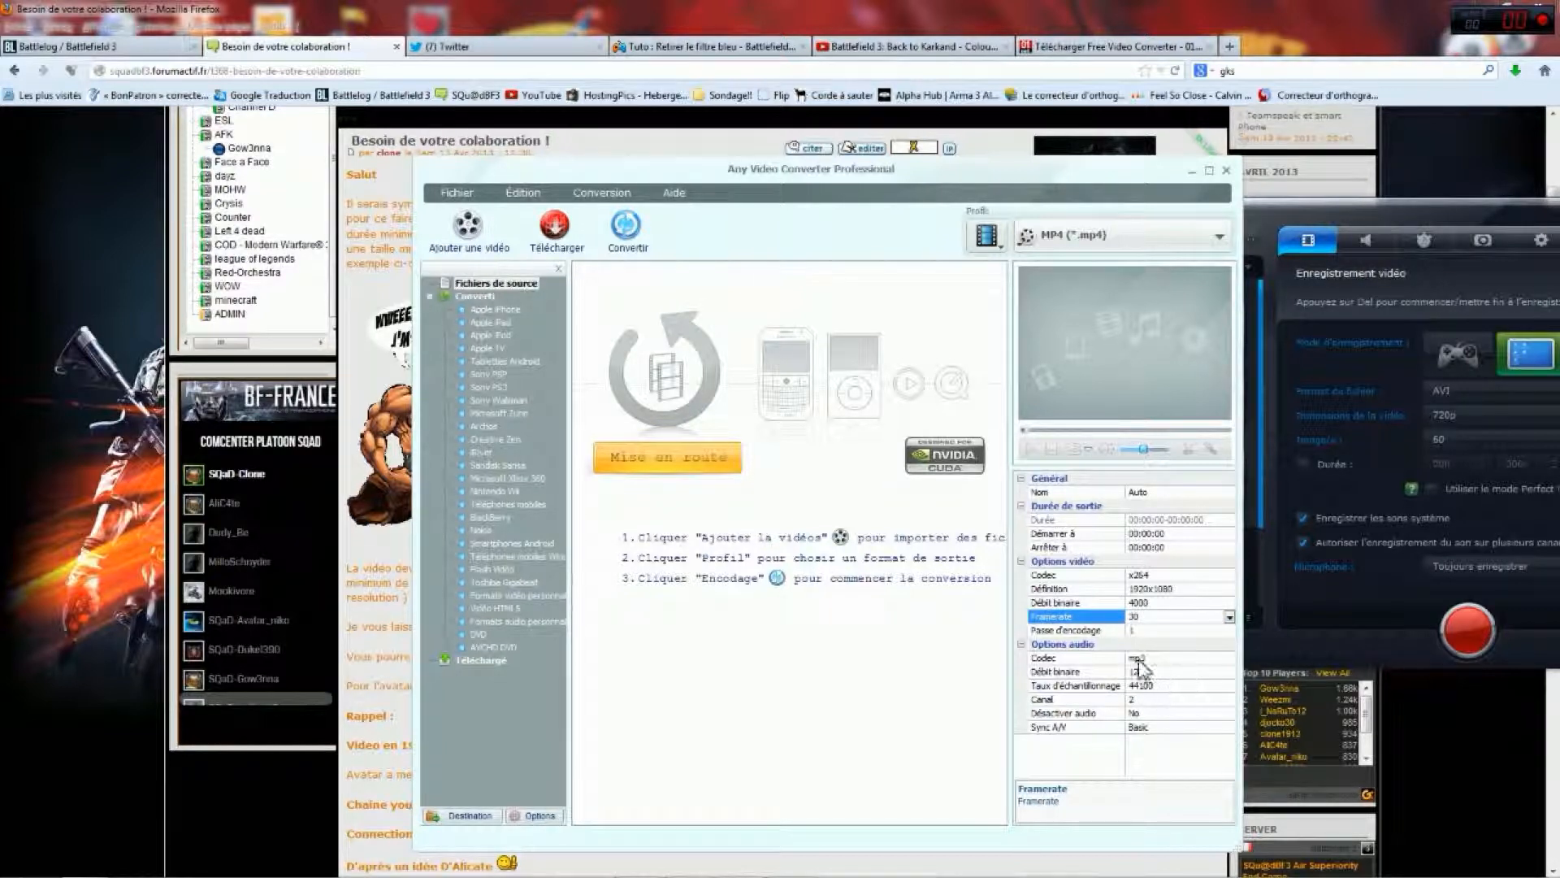
- Choose mp3 as the audio codec for the output
click(1216, 660)
click(1228, 659)
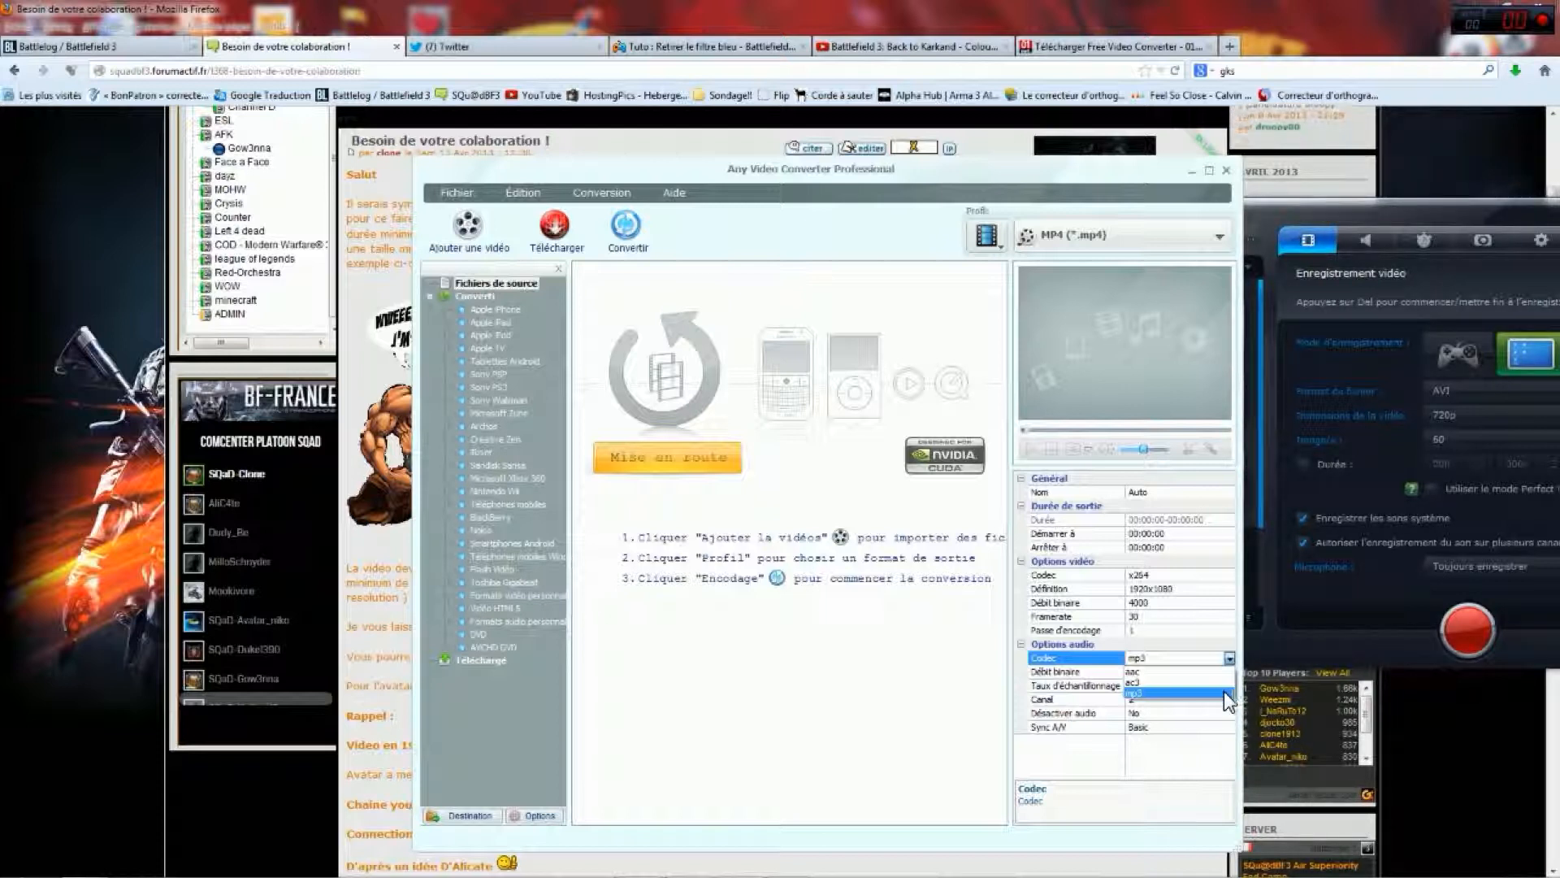
click(1225, 692)
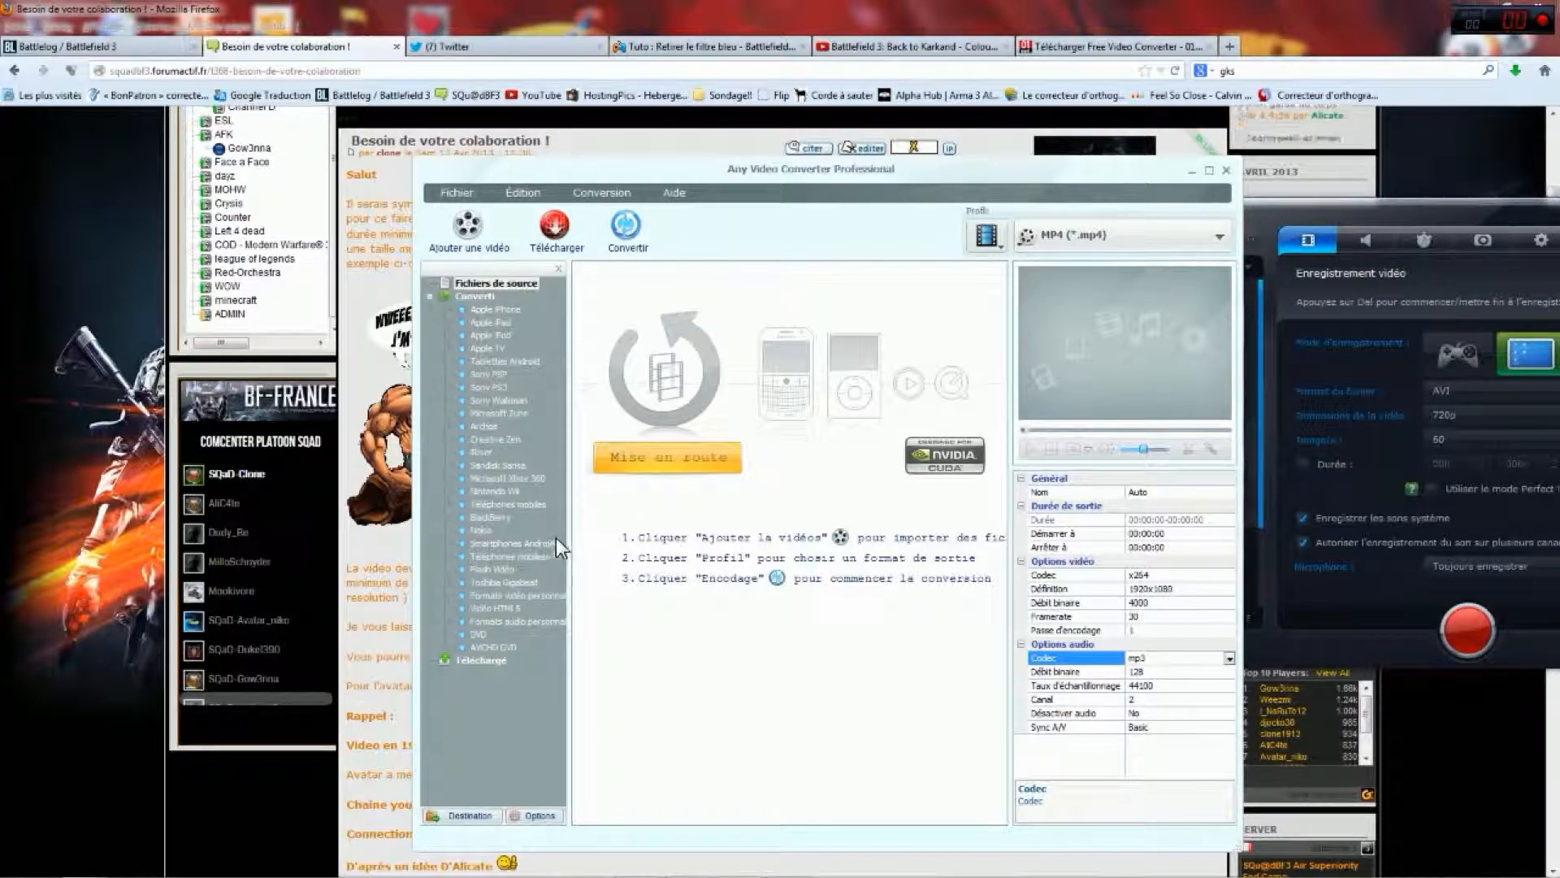
- Check the MP4 output folder and define L:\Studiovideo\conversion video as the conversion destination
click(448, 816)
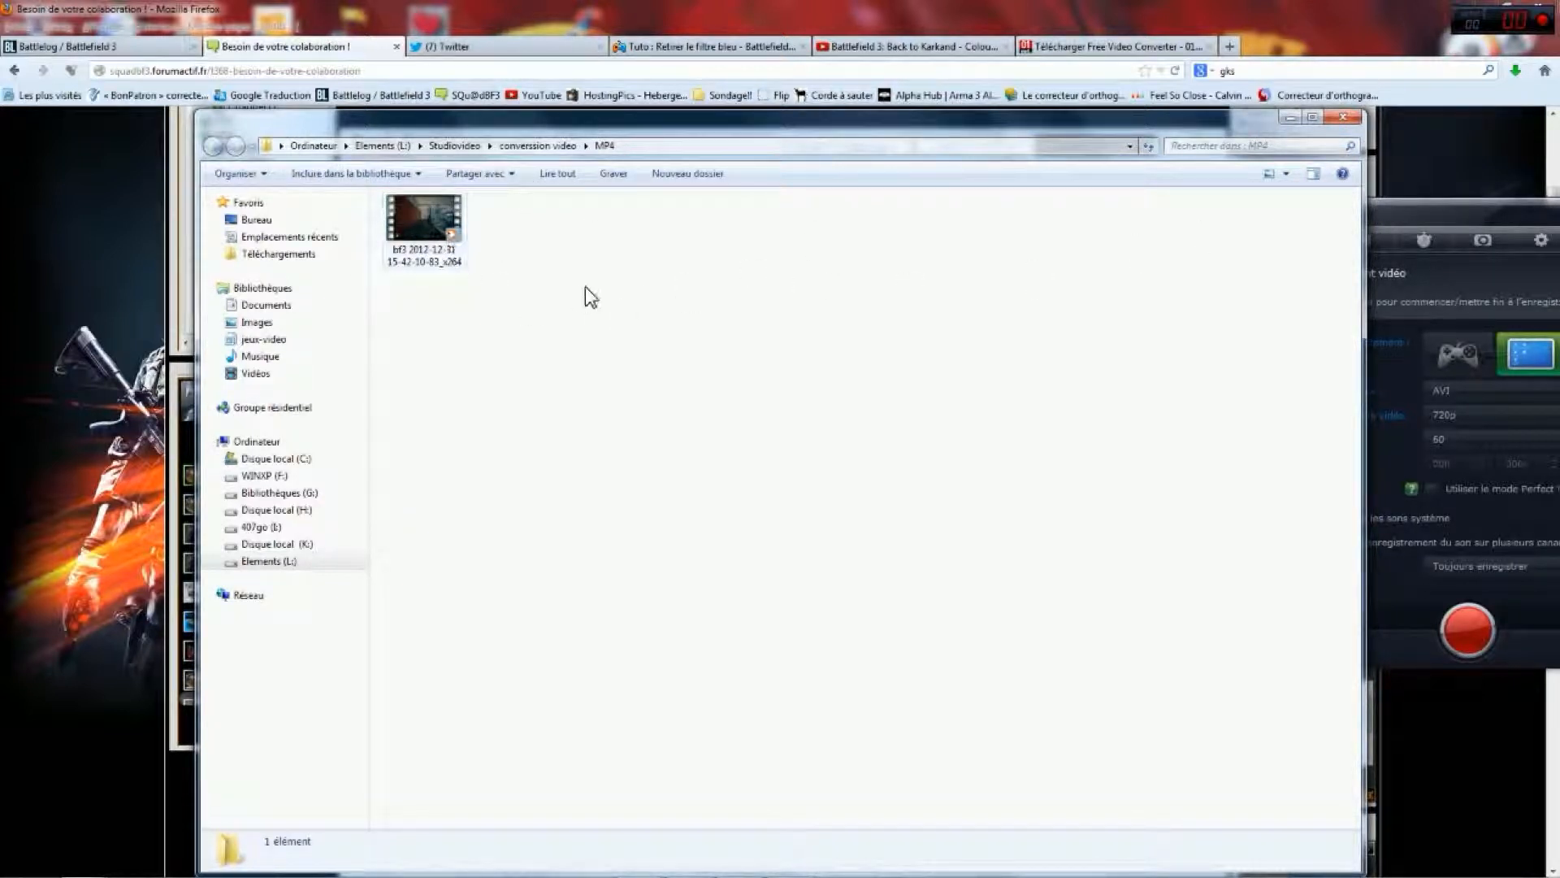
click(1353, 116)
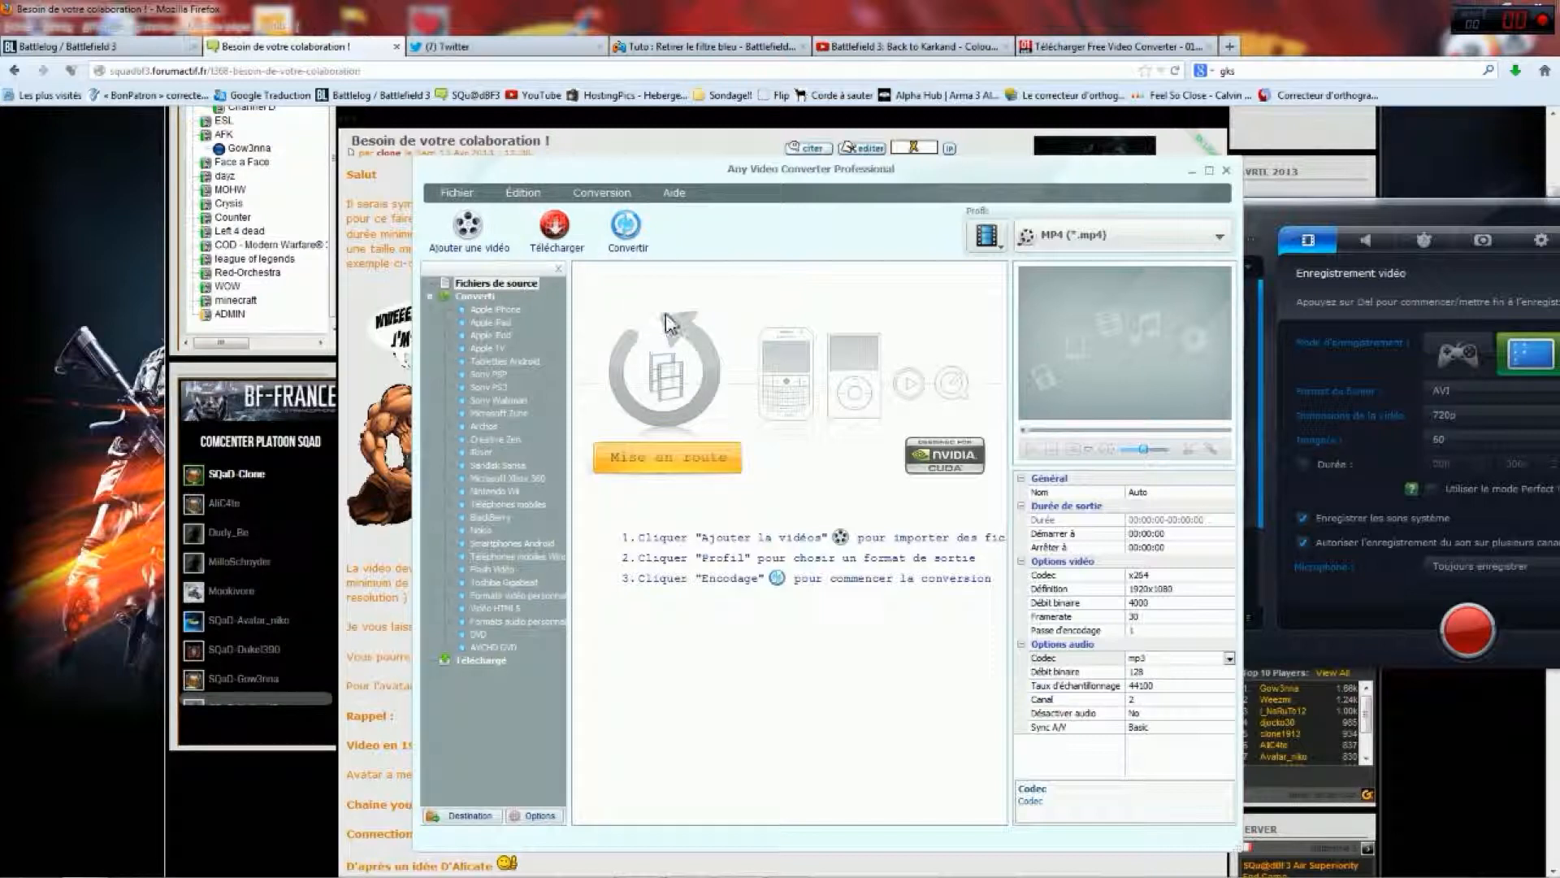
click(463, 193)
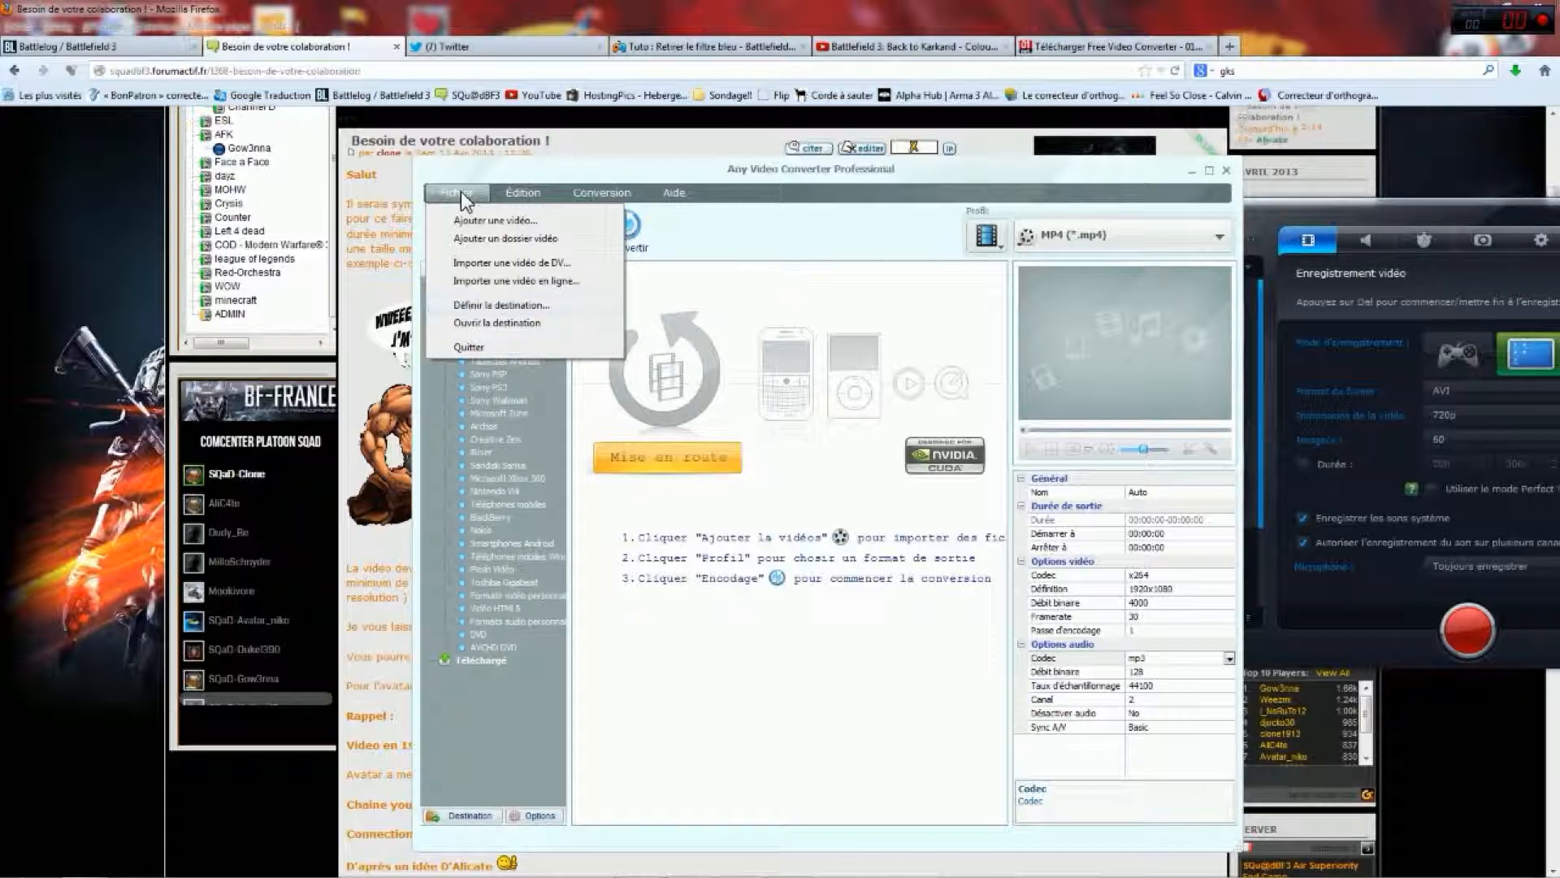
click(478, 304)
drag(775, 316, 780, 304)
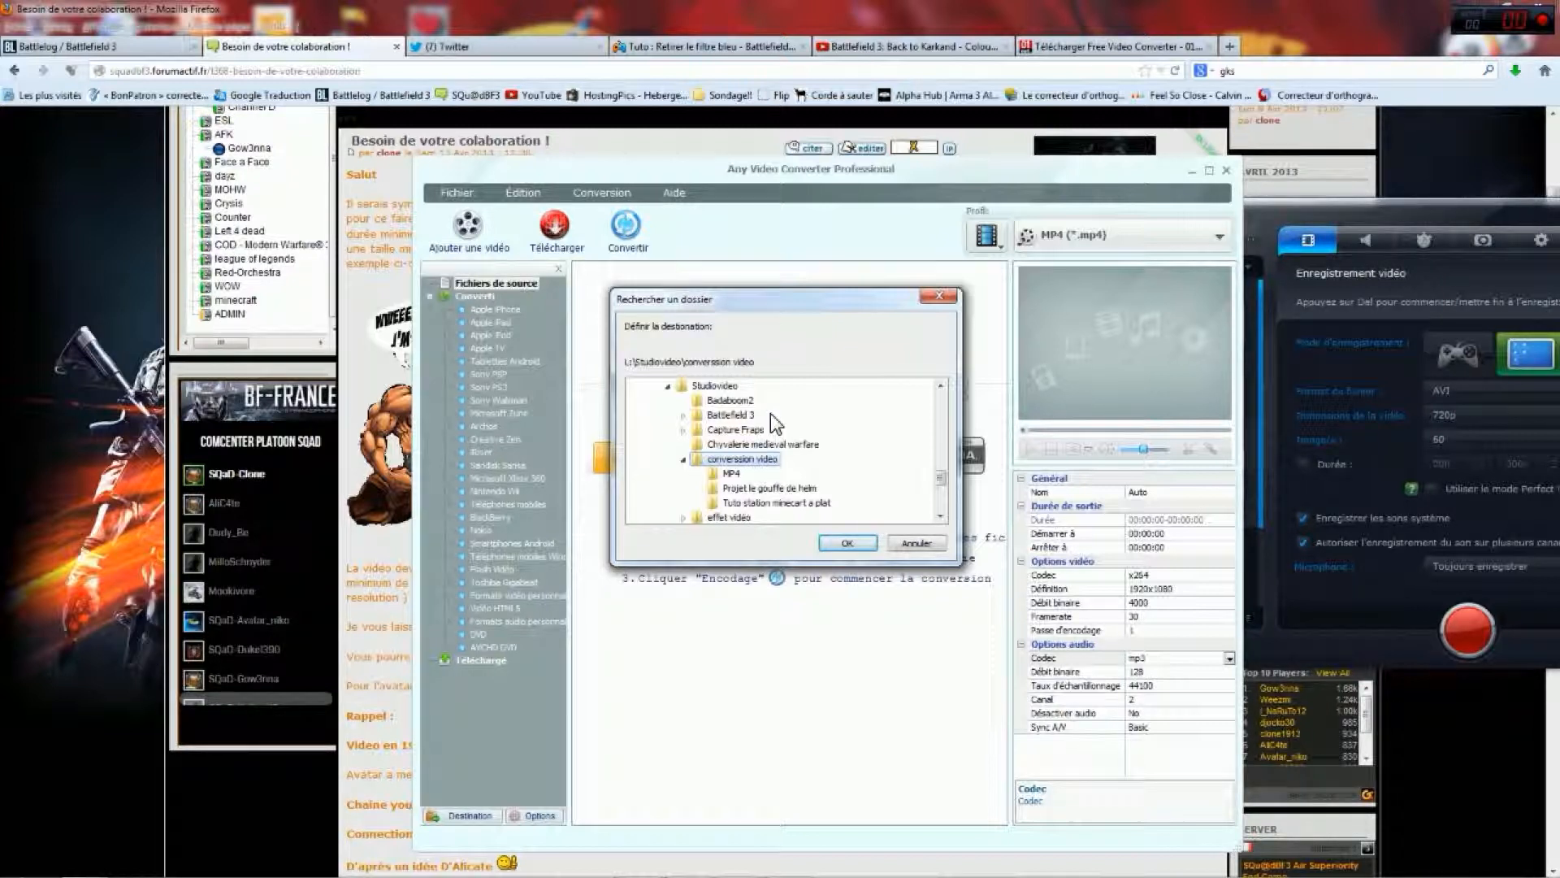
click(847, 544)
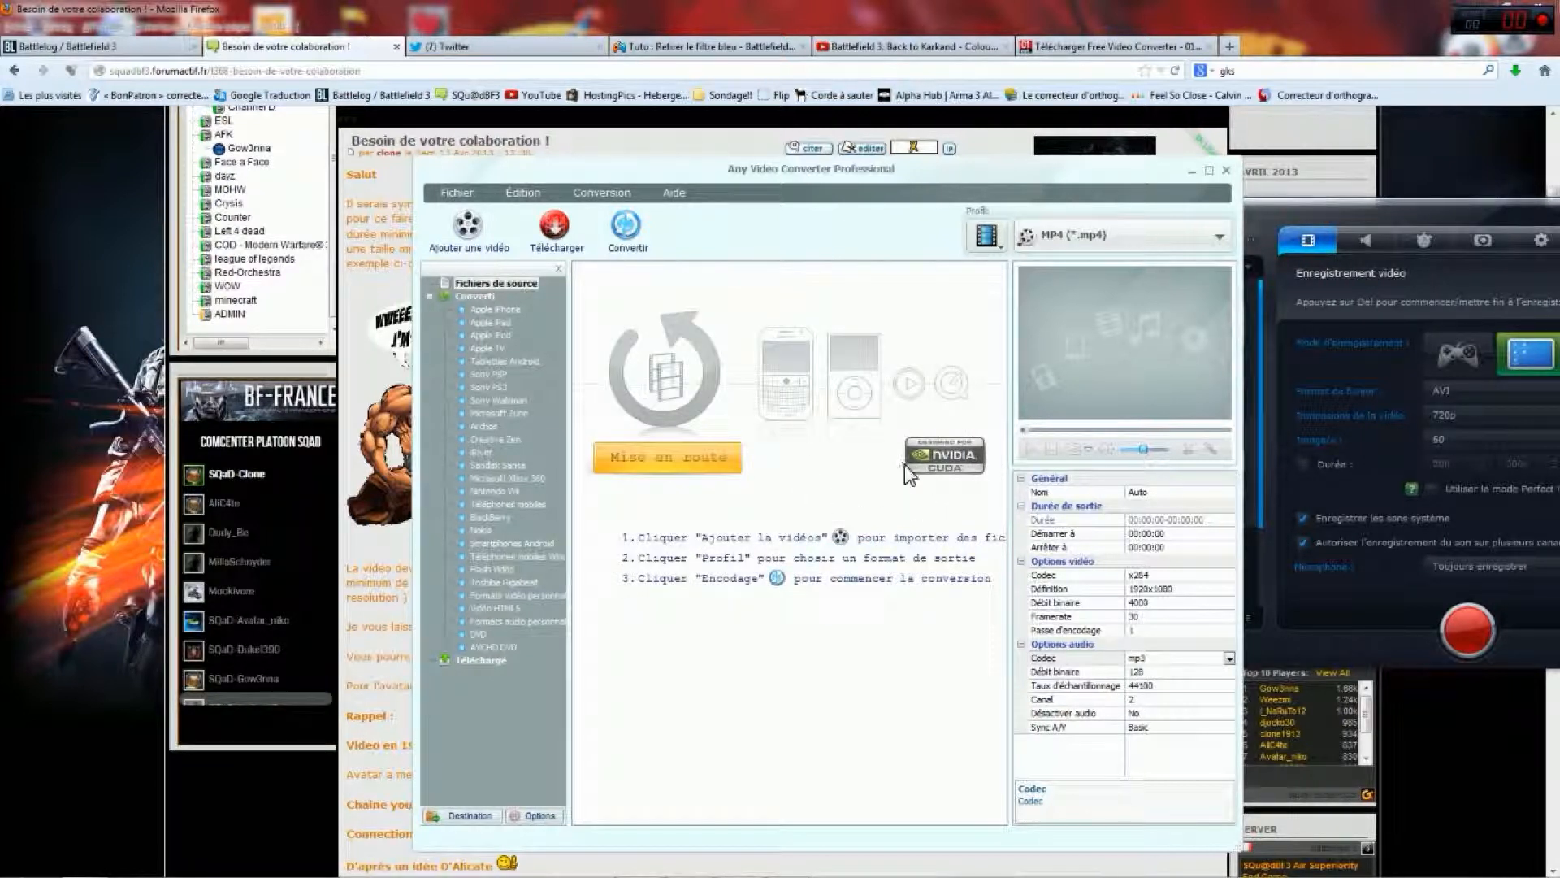
click(679, 461)
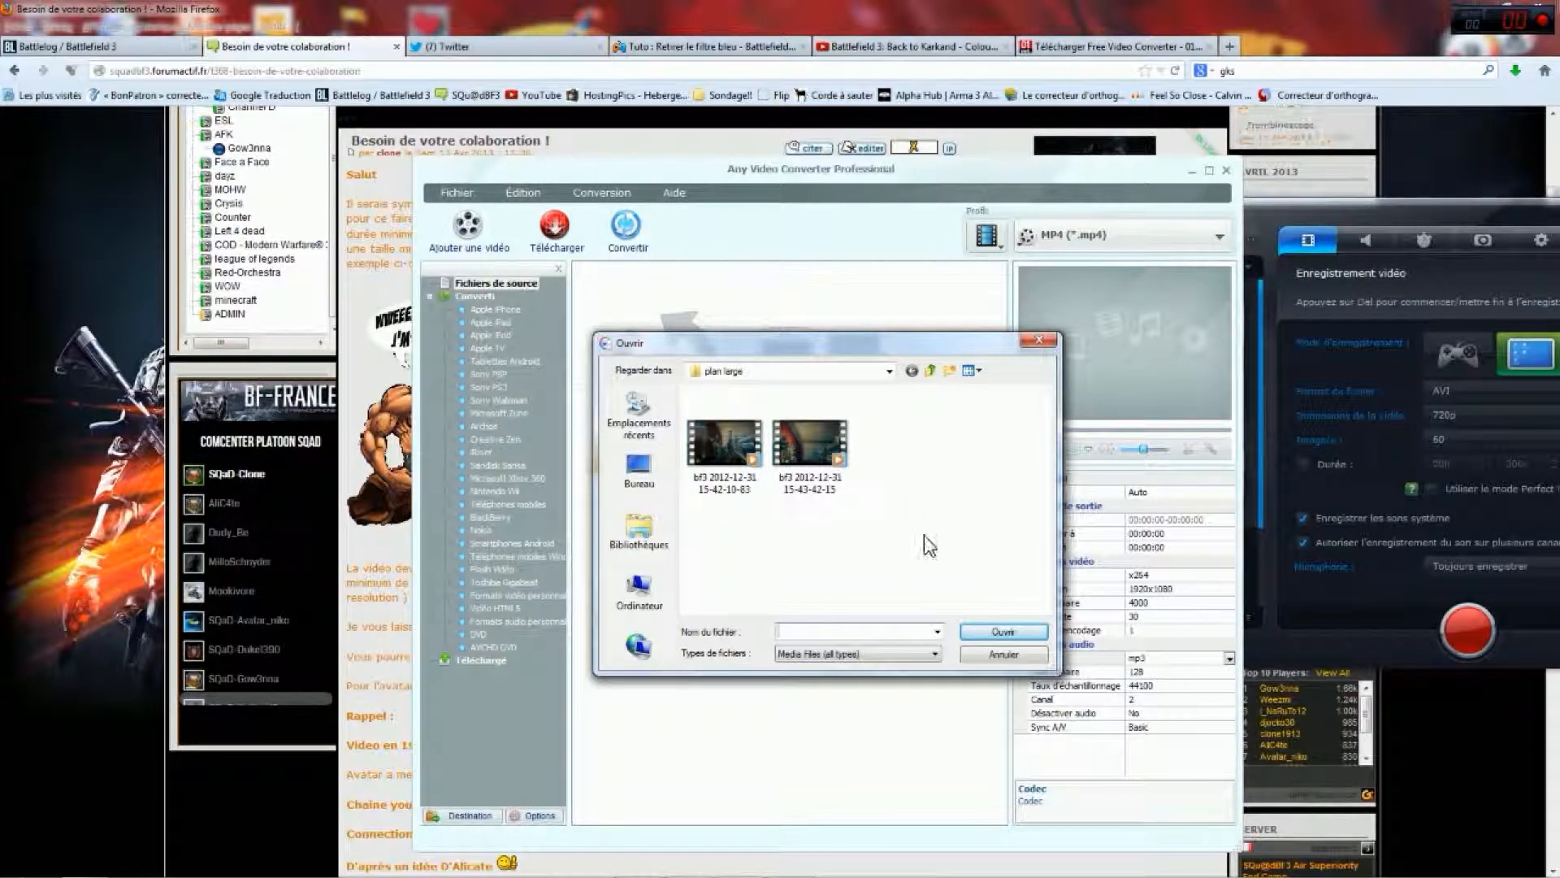
click(807, 440)
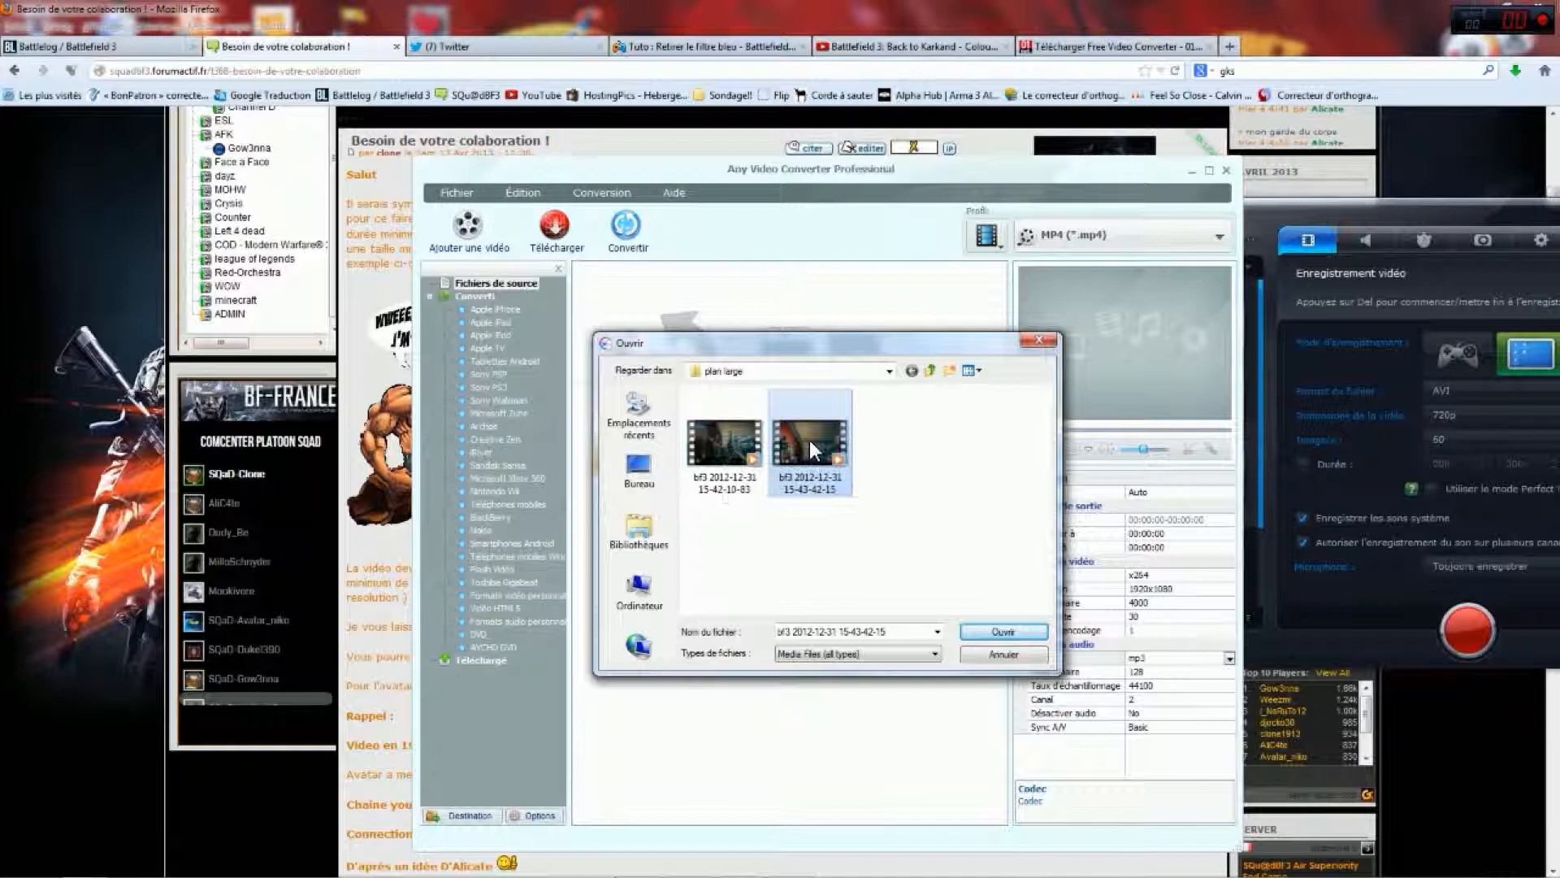
click(1008, 630)
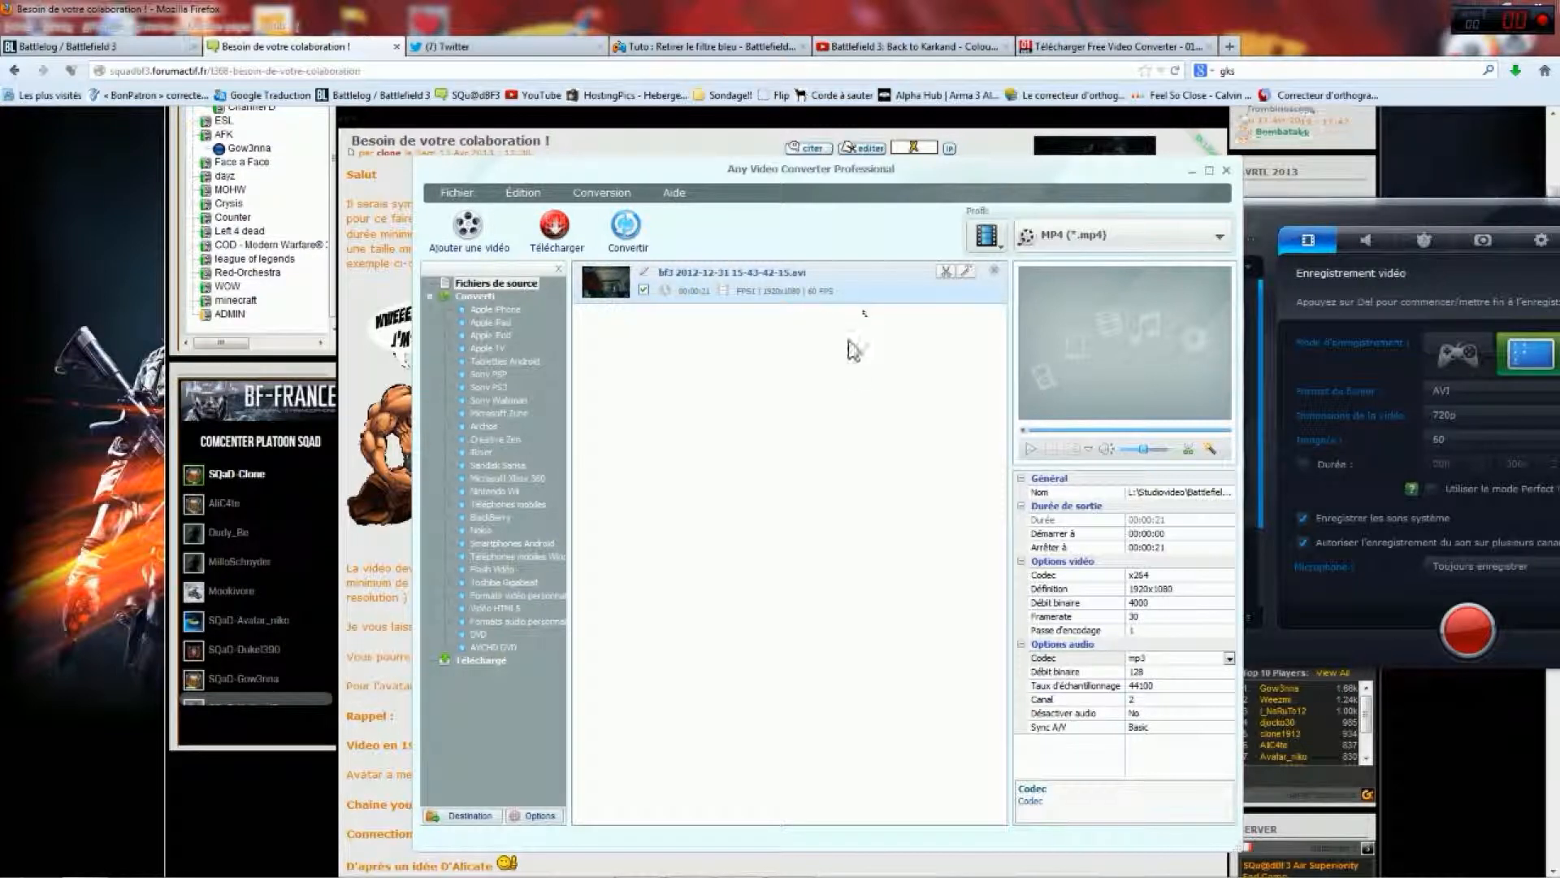
click(631, 232)
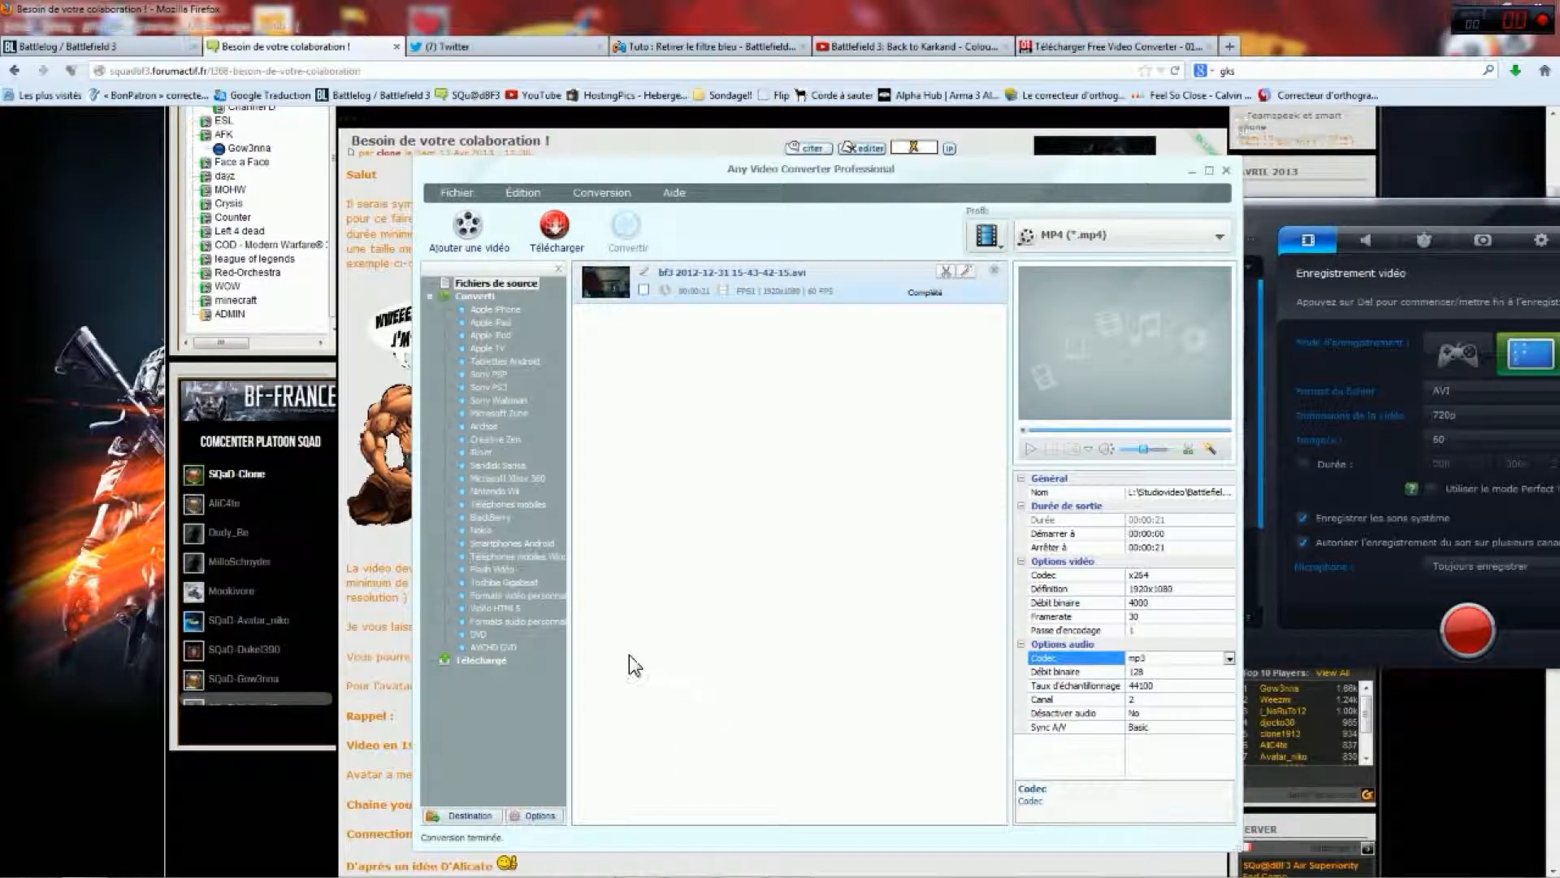
click(475, 816)
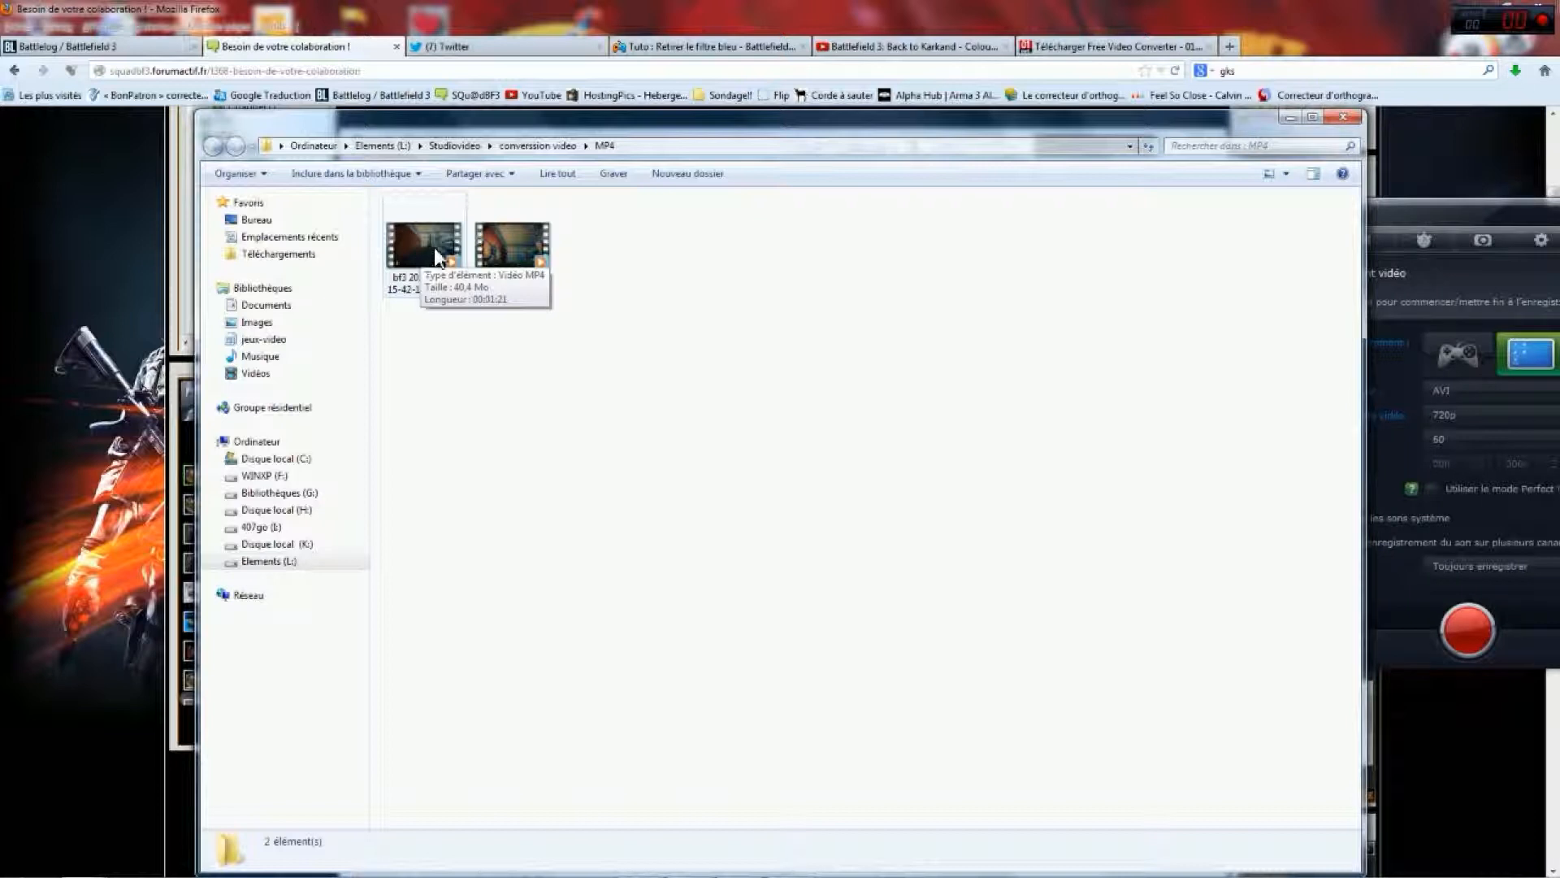
mouse_move(532, 266)
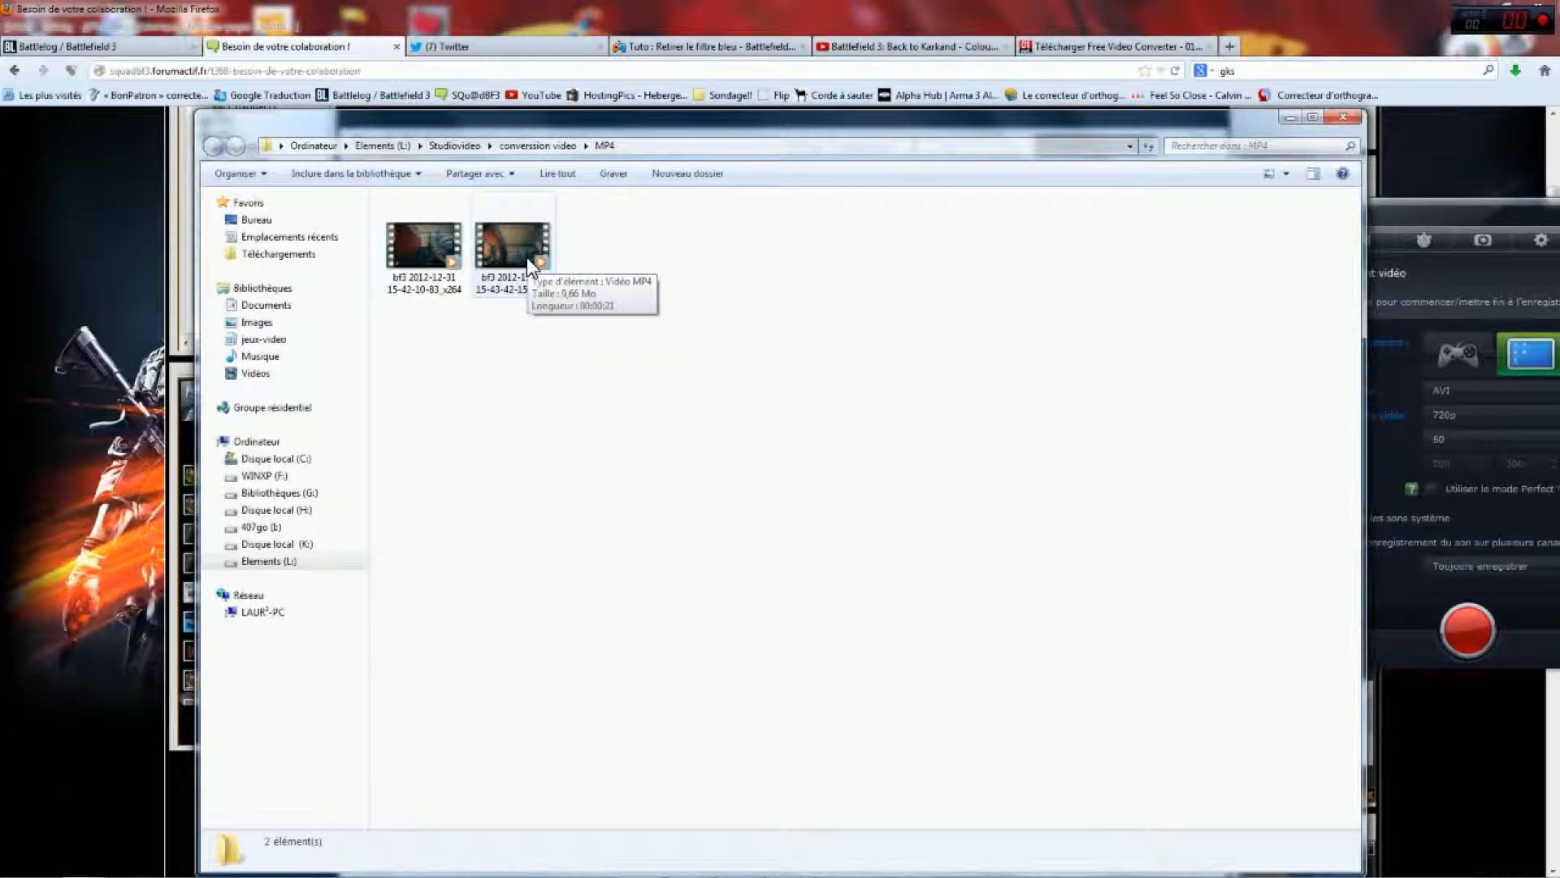
double_click(521, 262)
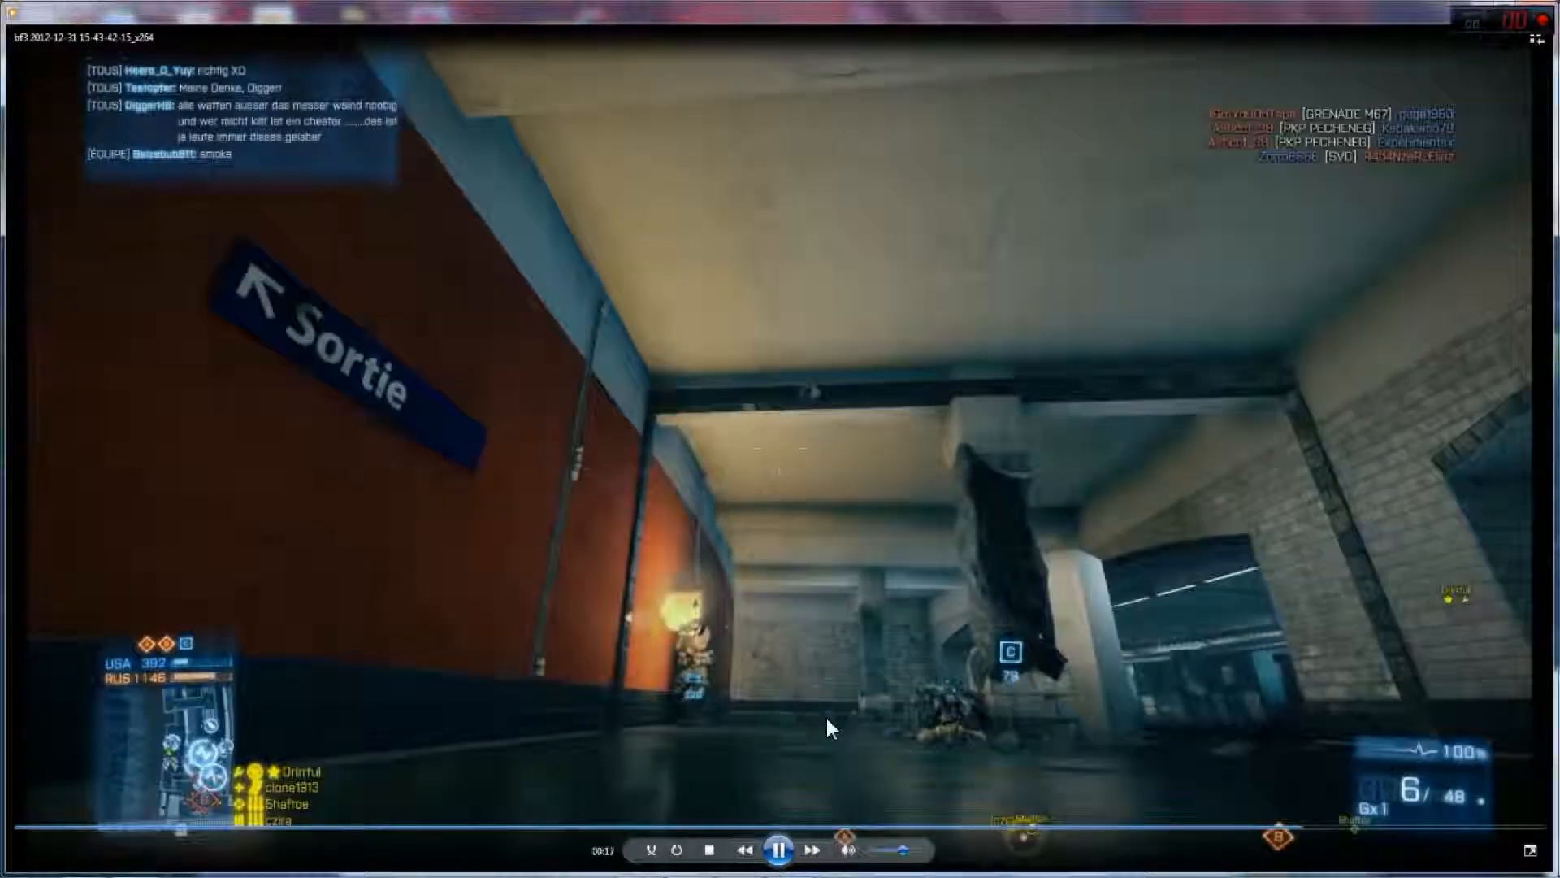
double_click(829, 541)
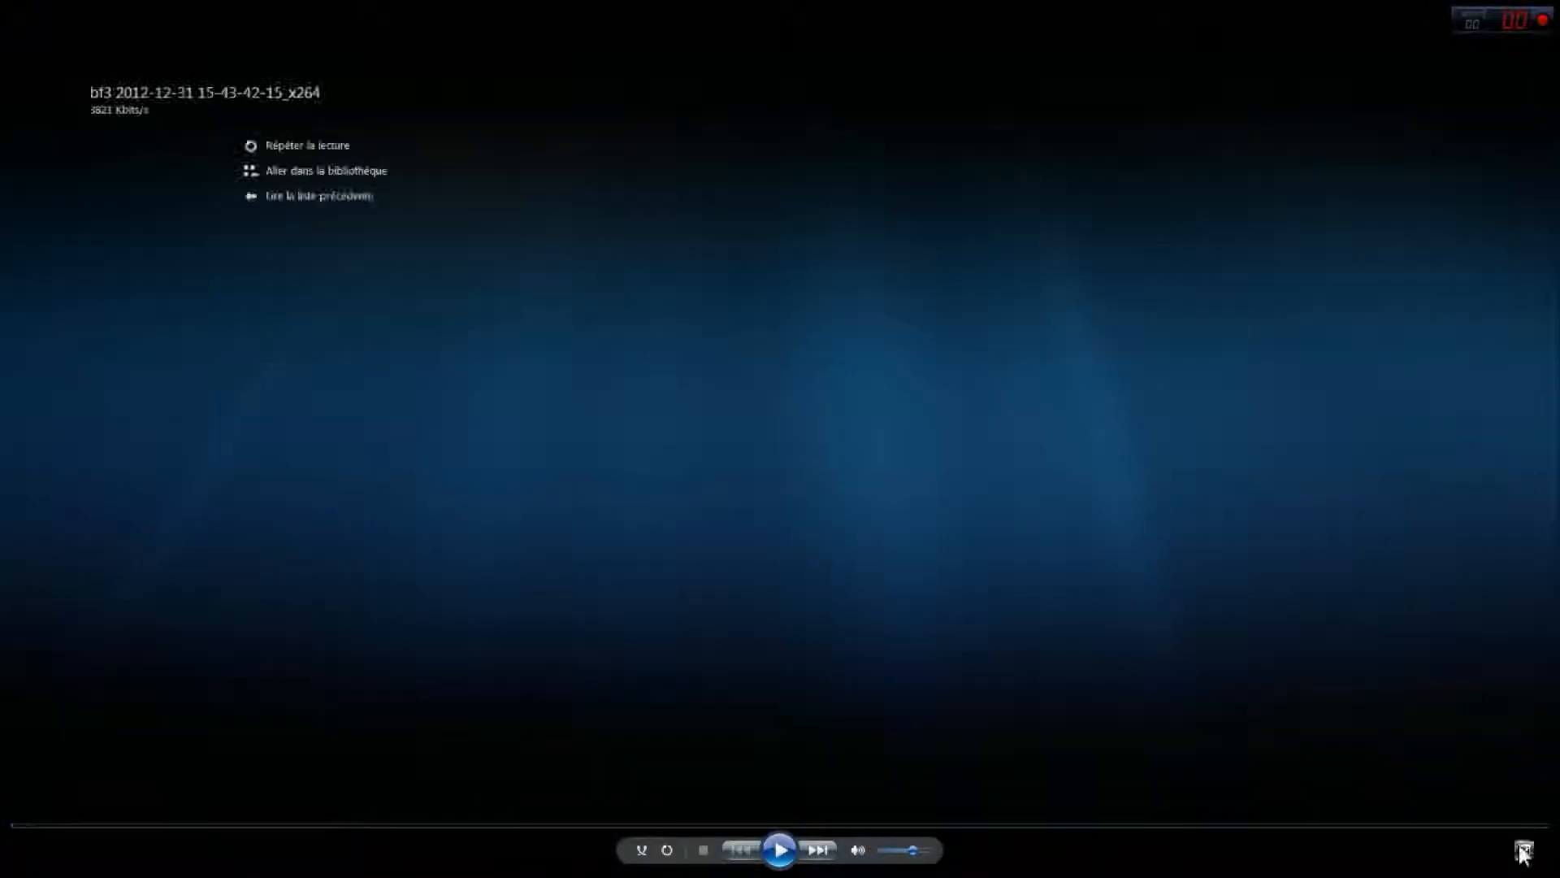
click(1524, 850)
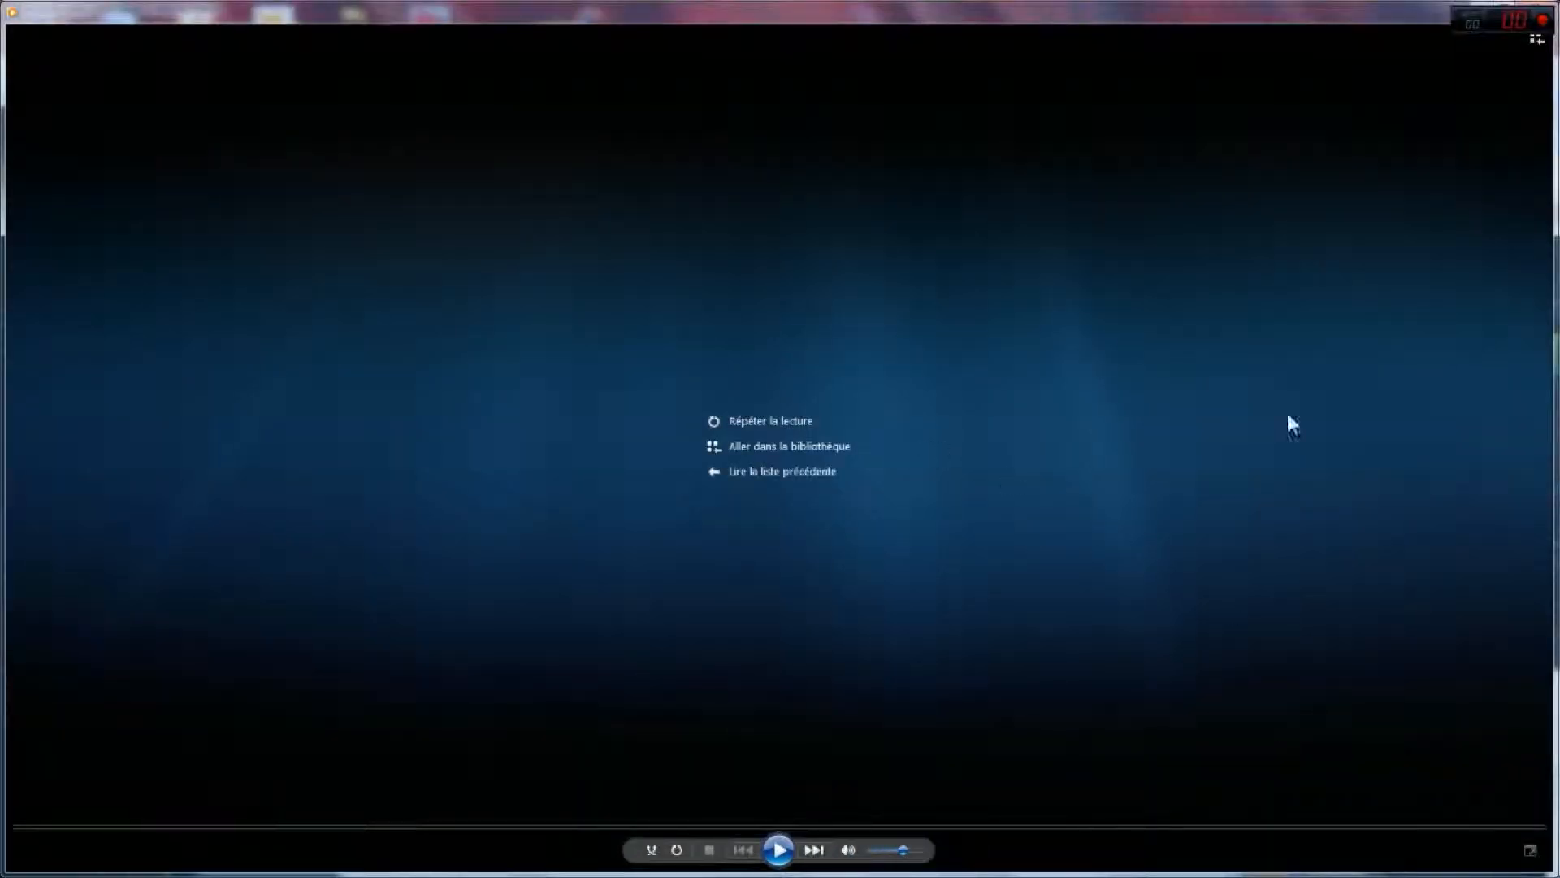
click(1416, 36)
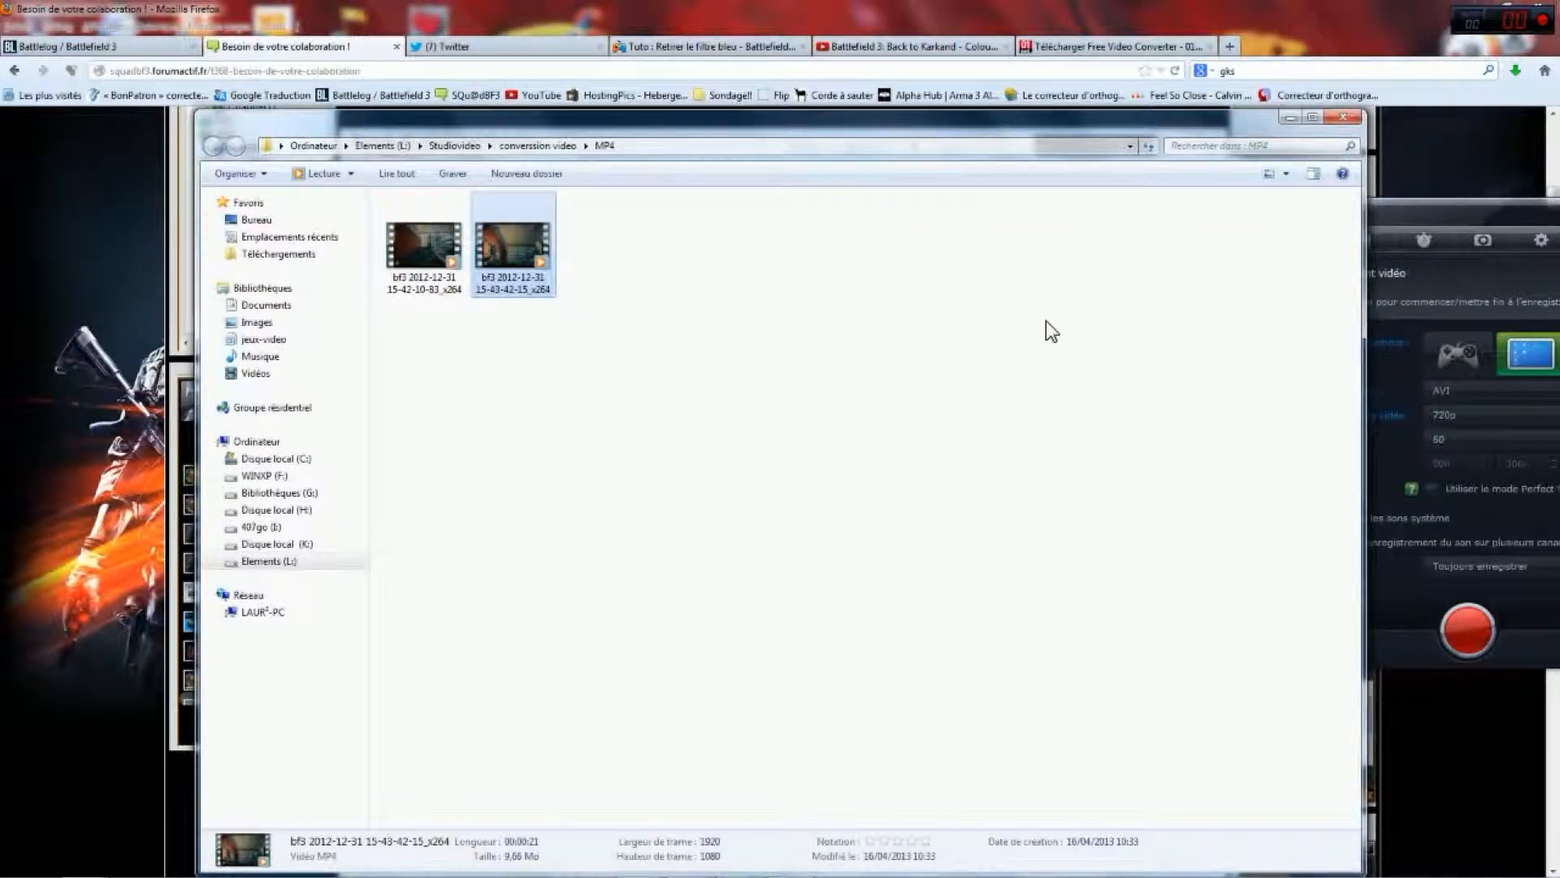
click(1340, 116)
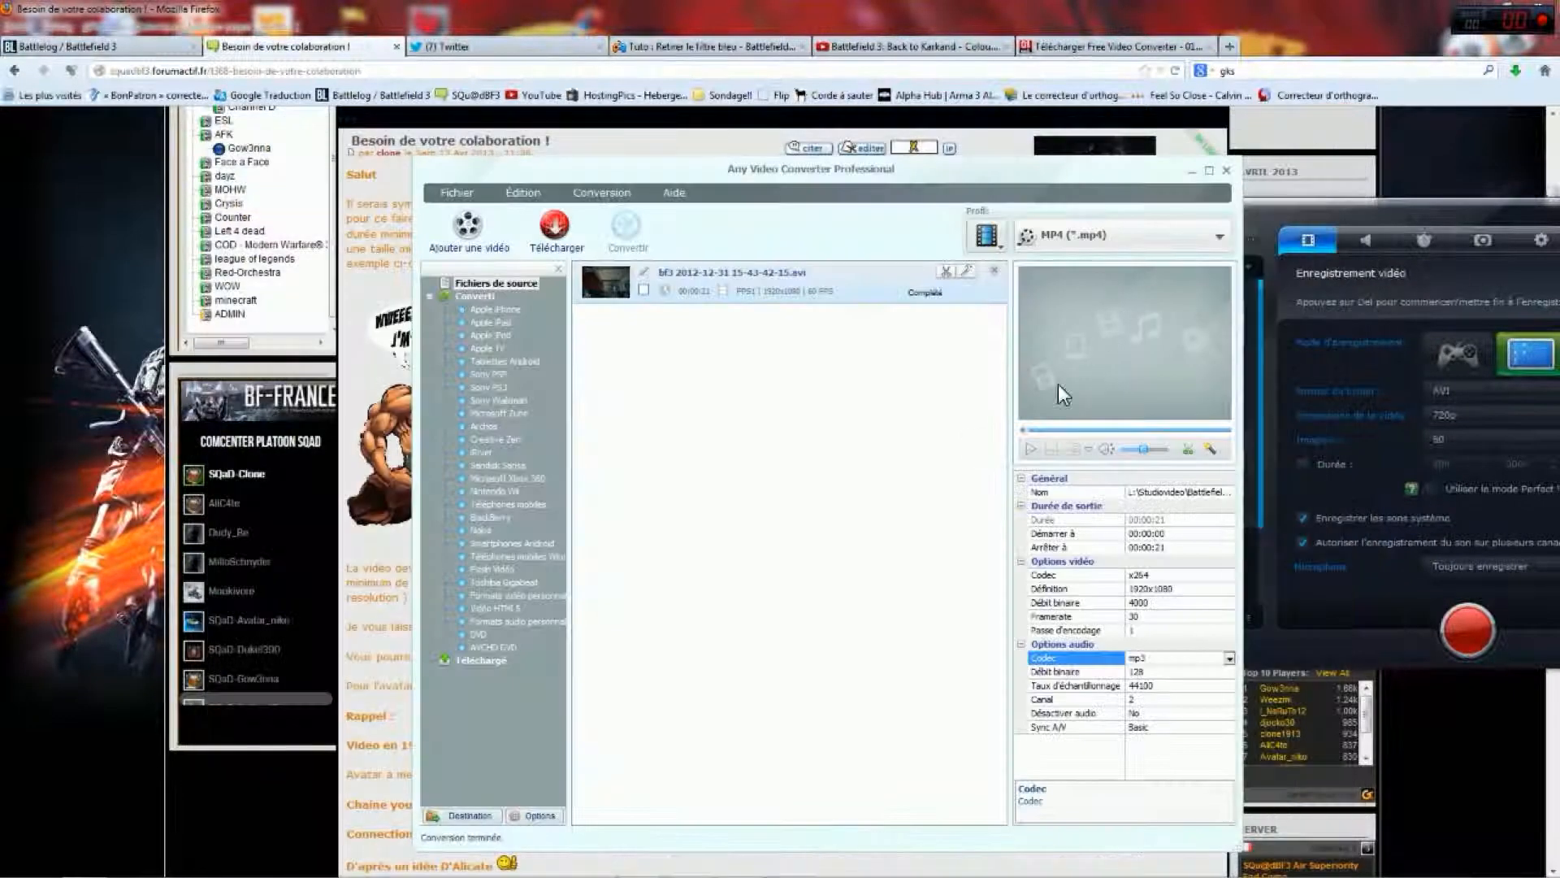